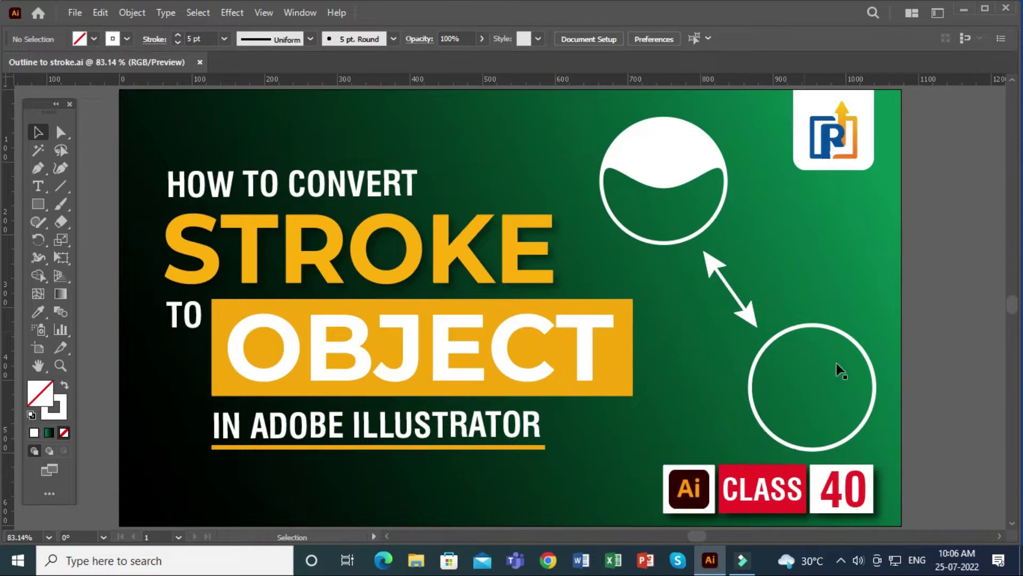
# Inspect the upper and lower circles in the reference thumbnail, then deselect.
pyautogui.click(784, 332)
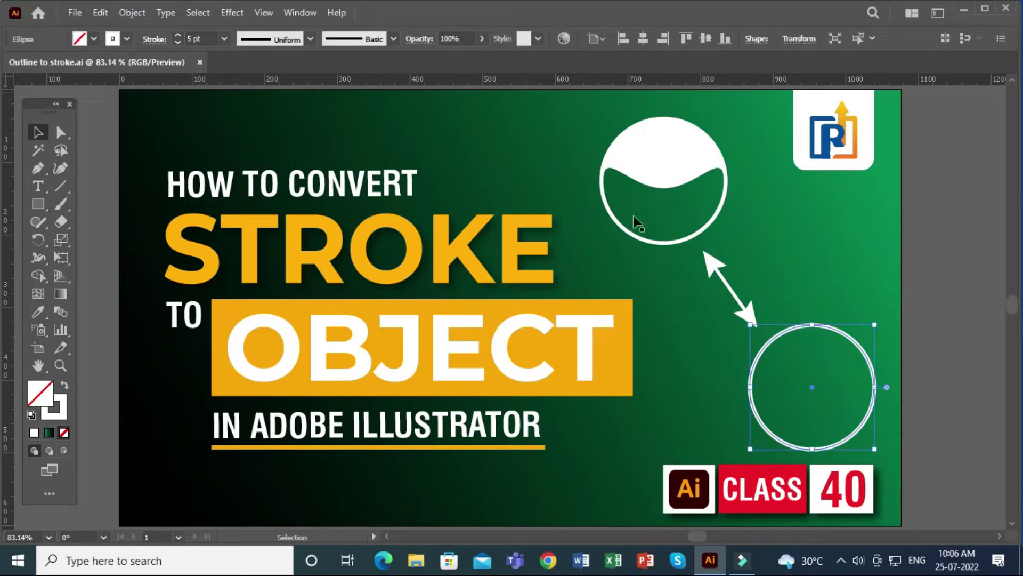
pyautogui.click(745, 152)
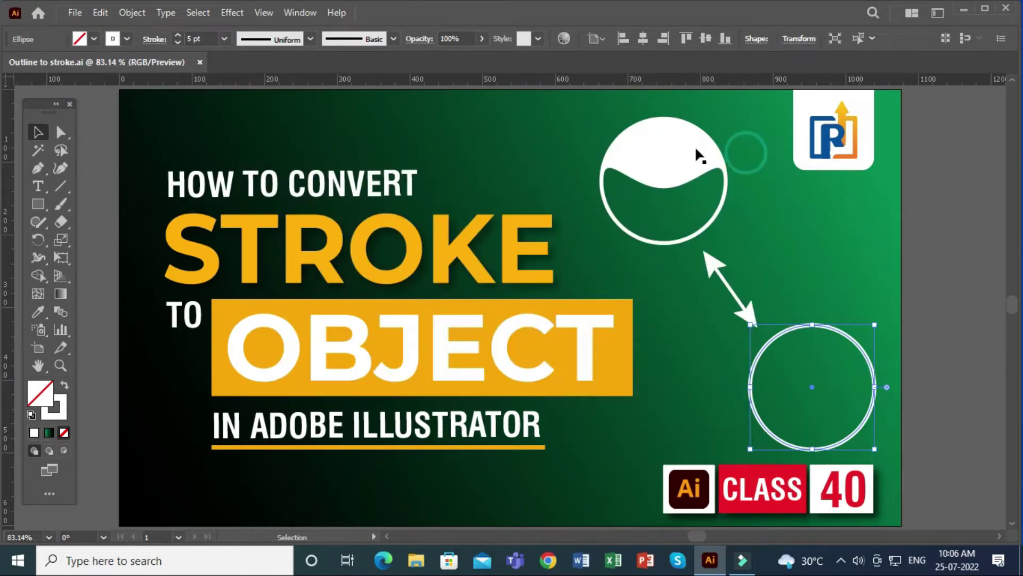
pyautogui.click(694, 147)
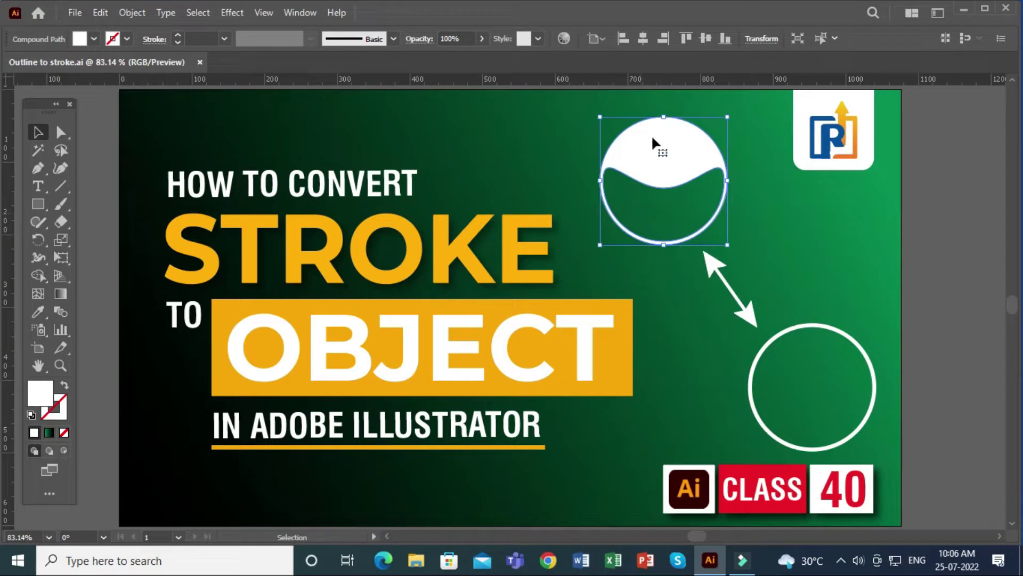
pyautogui.click(942, 292)
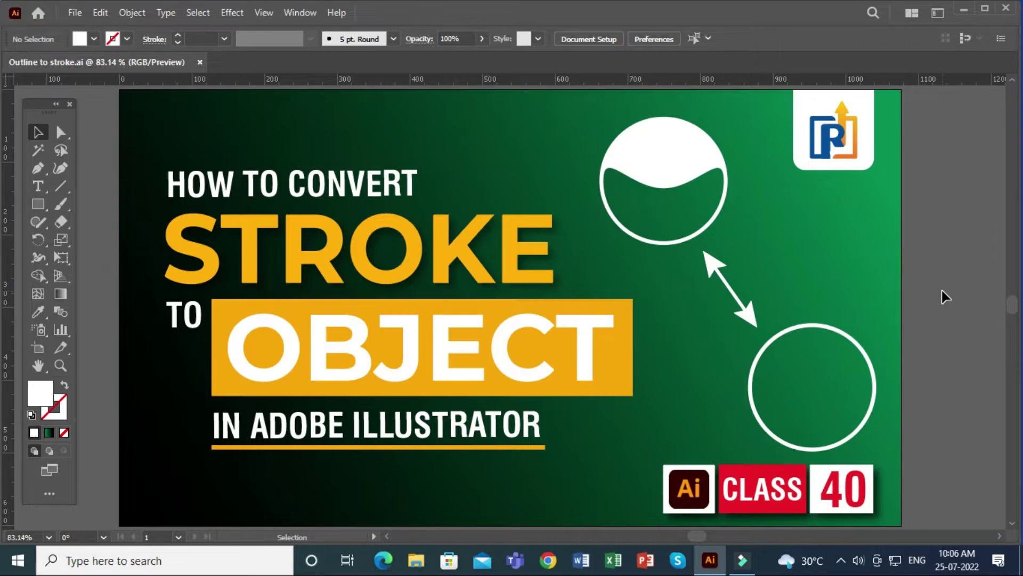
# Create a new A4 document, zoom in on the page, and set the fill to None.
pyautogui.click(74, 12)
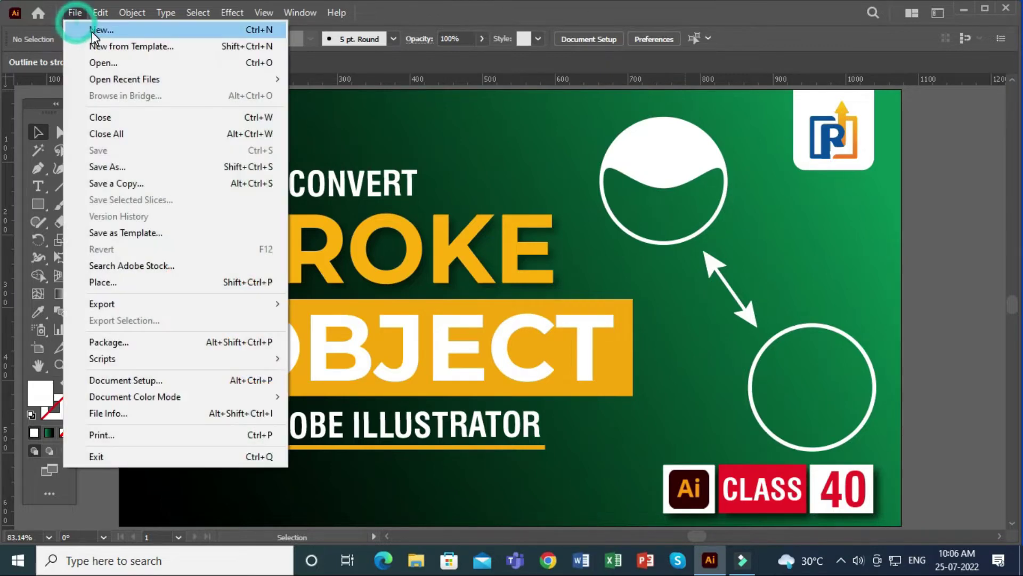
pyautogui.click(102, 29)
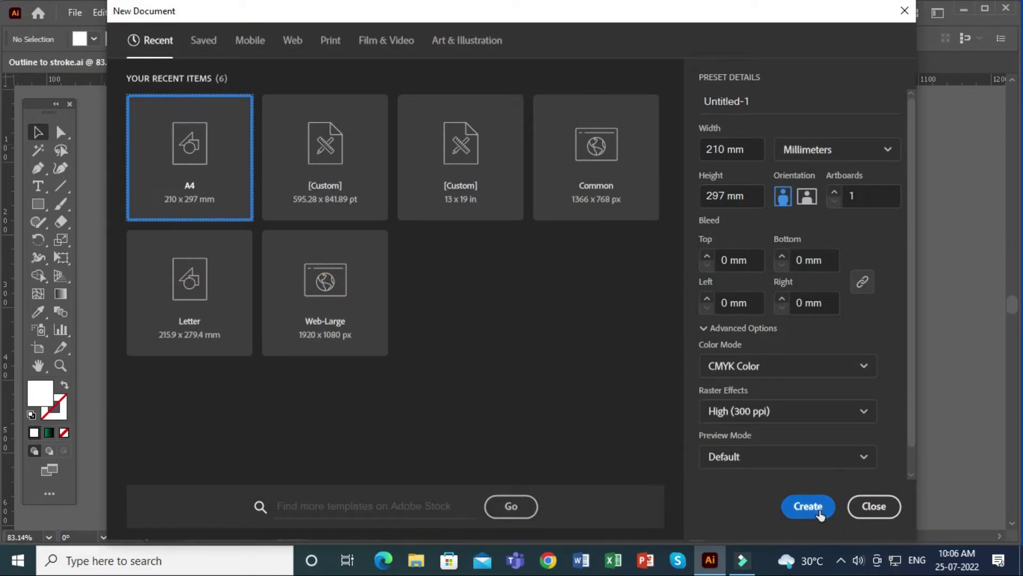
pyautogui.click(820, 514)
pyautogui.press('z')
pyautogui.click(449, 366)
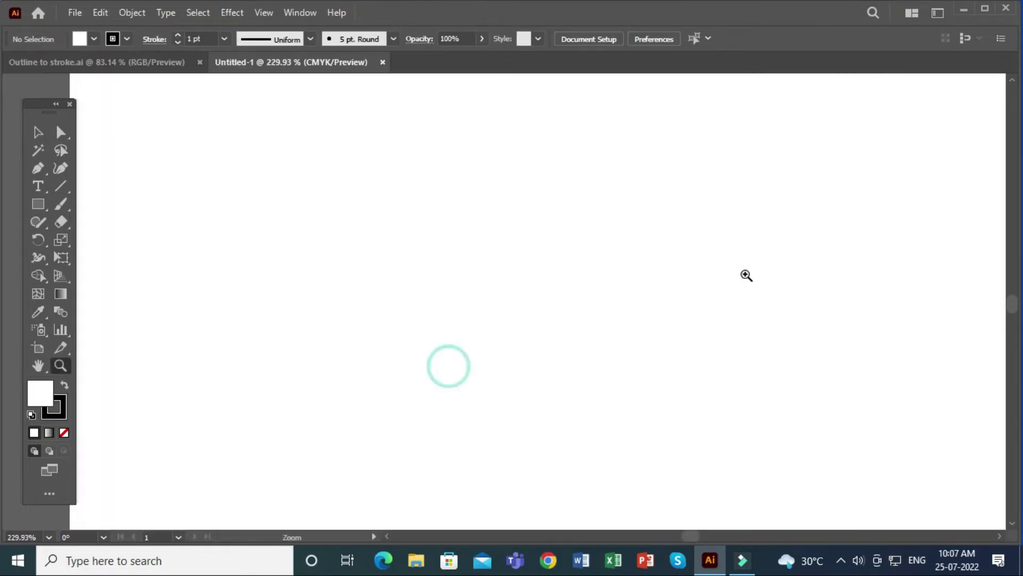
pyautogui.click(65, 433)
# Draw a circle with the Ellipse Tool, give it a 5 pt stroke, and move it right.
pyautogui.click(38, 204)
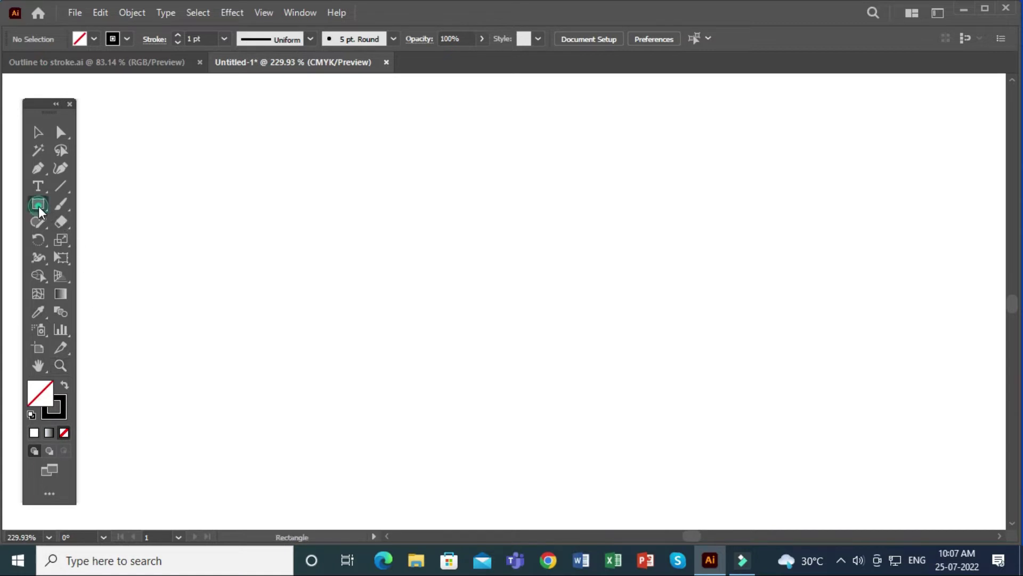
pyautogui.click(77, 239)
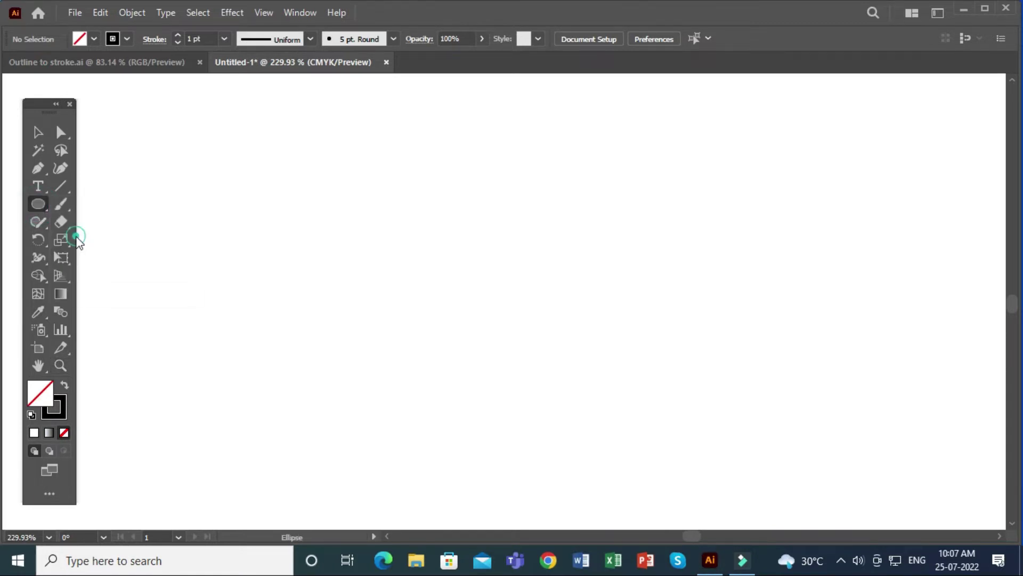
pyautogui.moveTo(190, 172); pyautogui.dragTo(426, 435)
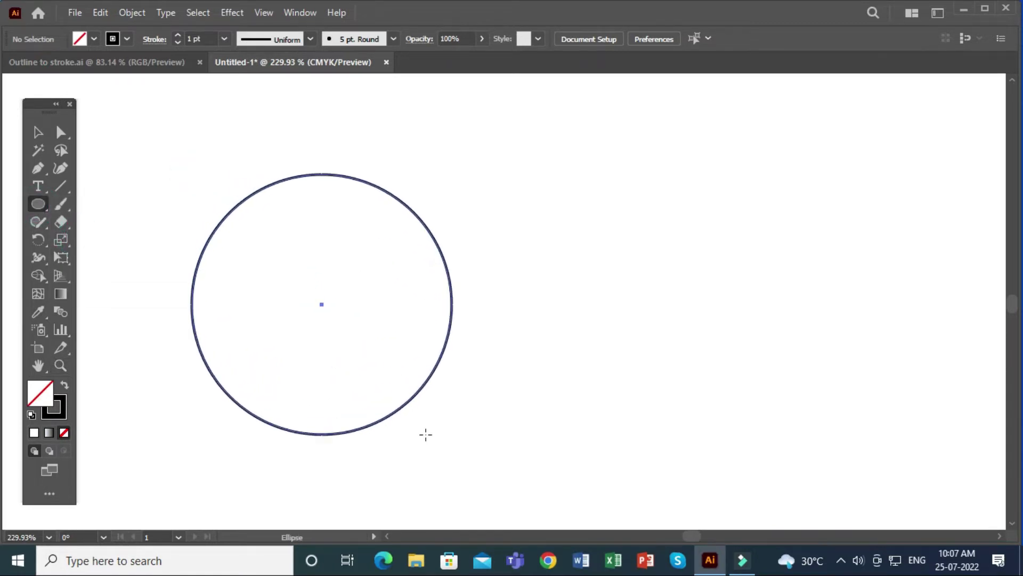
pyautogui.click(38, 133)
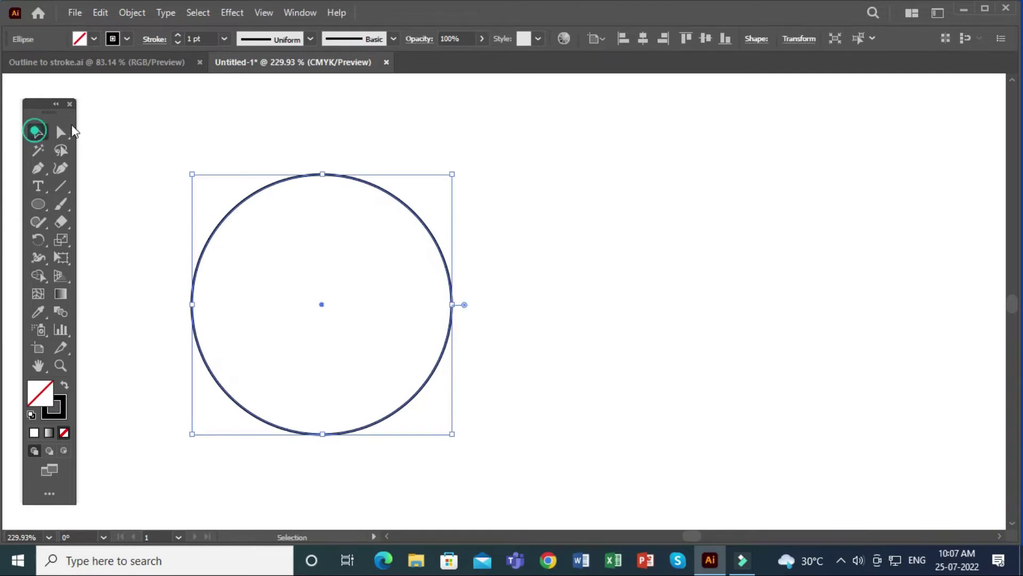
pyautogui.doubleClick(209, 33)
pyautogui.write('5')
pyautogui.press('Return')
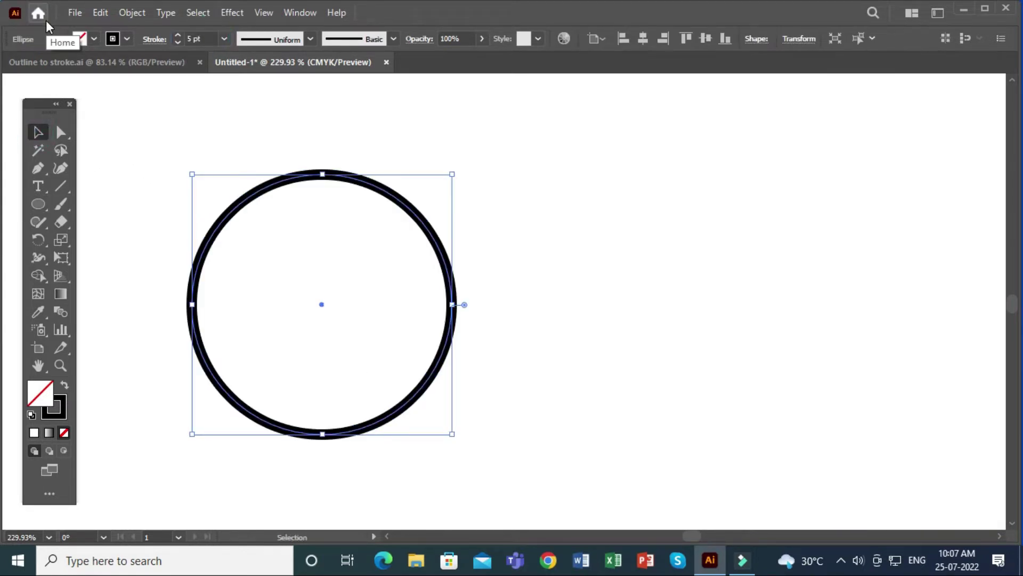
pyautogui.moveTo(450, 274); pyautogui.dragTo(544, 274)
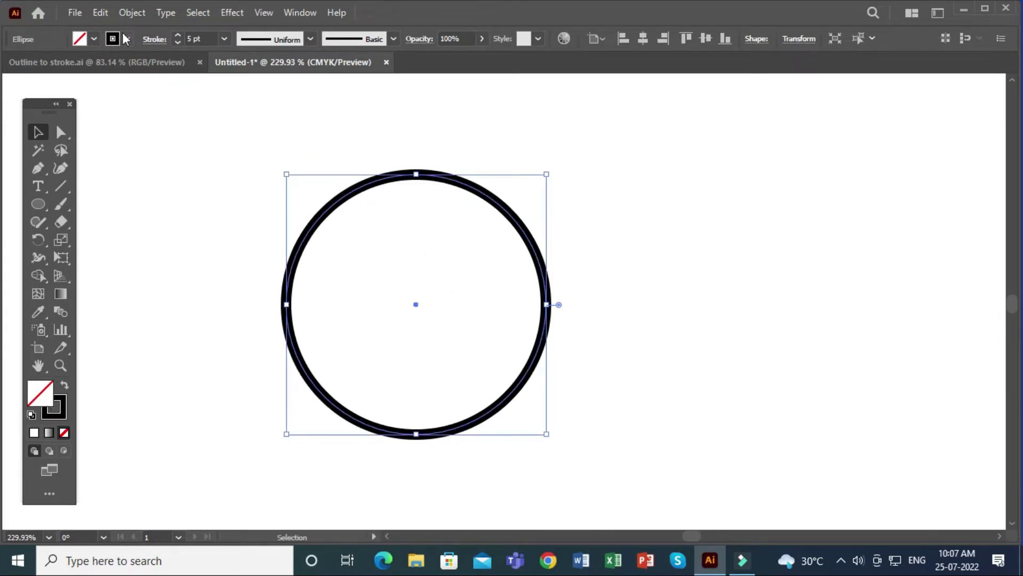
pyautogui.moveTo(608, 241); pyautogui.dragTo(446, 323)
# Convert the circle's 5 pt stroke into a filled black ring with Object > Path > Outline Stroke.
pyautogui.click(591, 347)
pyautogui.moveTo(621, 231); pyautogui.dragTo(441, 361)
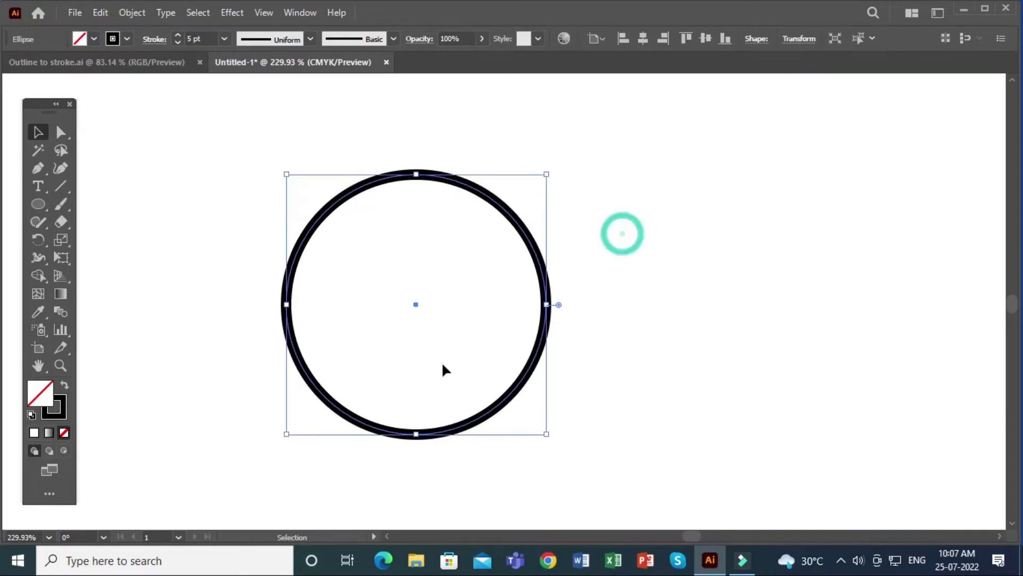
pyautogui.click(133, 13)
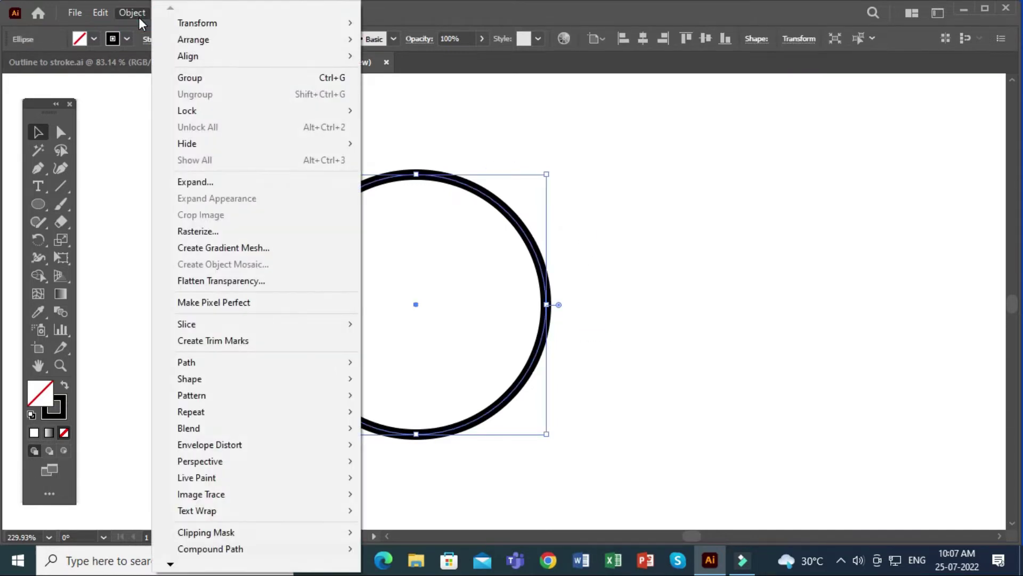
pyautogui.moveTo(187, 363)
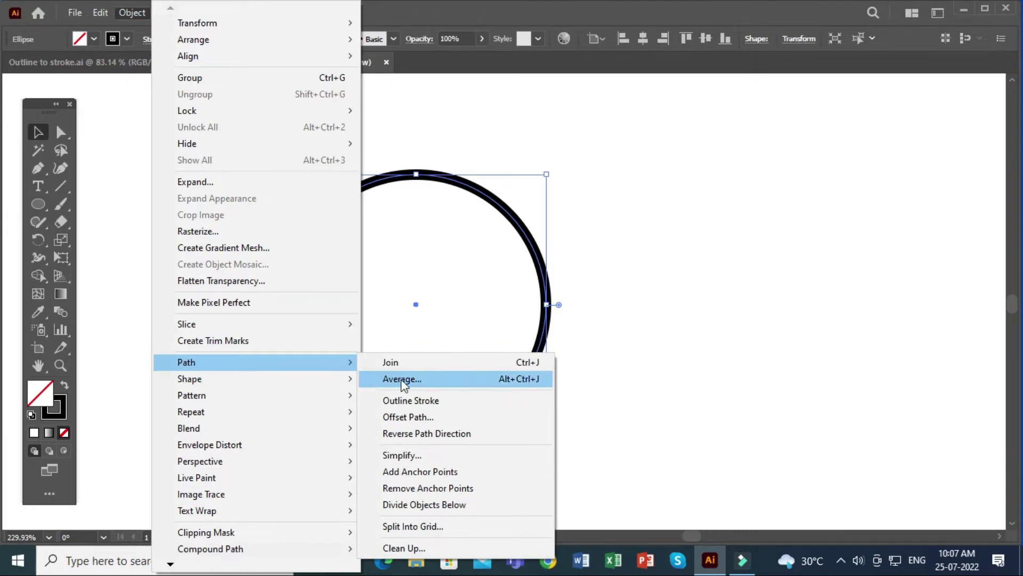
pyautogui.click(454, 402)
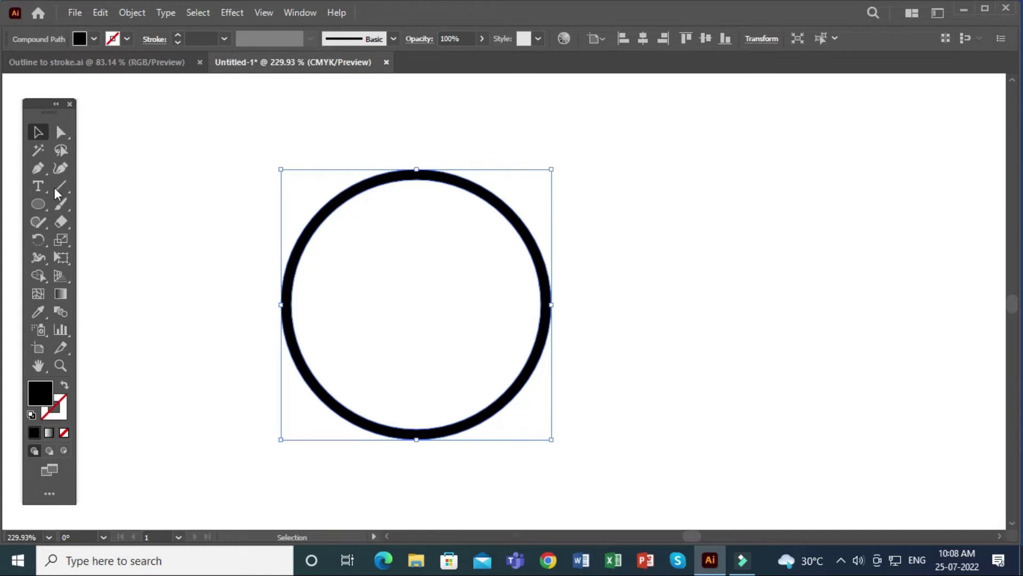
# Drag the ring's inner top anchor down to form a wavy shape in the upper half.
pyautogui.click(584, 238)
pyautogui.click(498, 207)
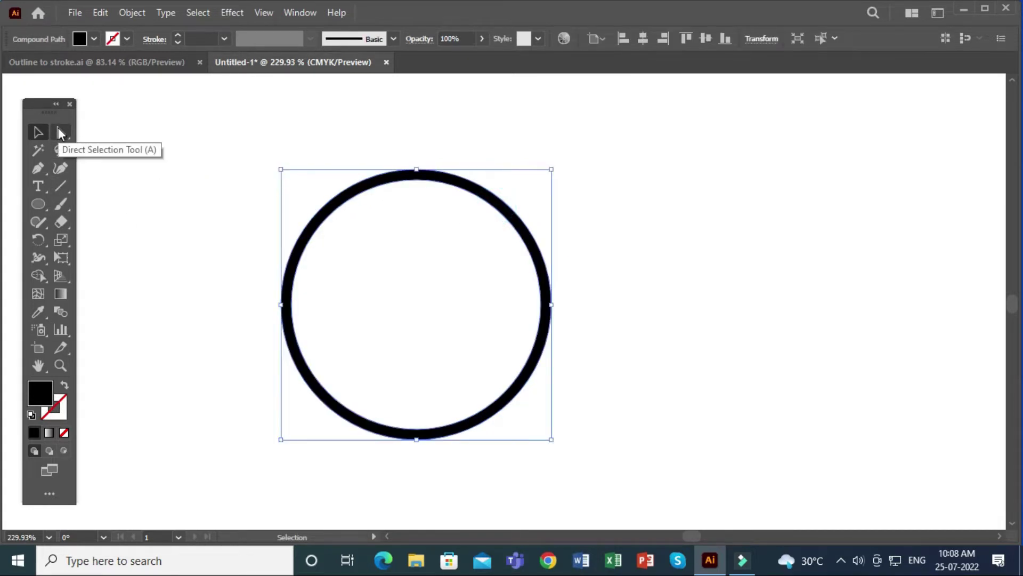
pyautogui.click(61, 132)
pyautogui.click(416, 180)
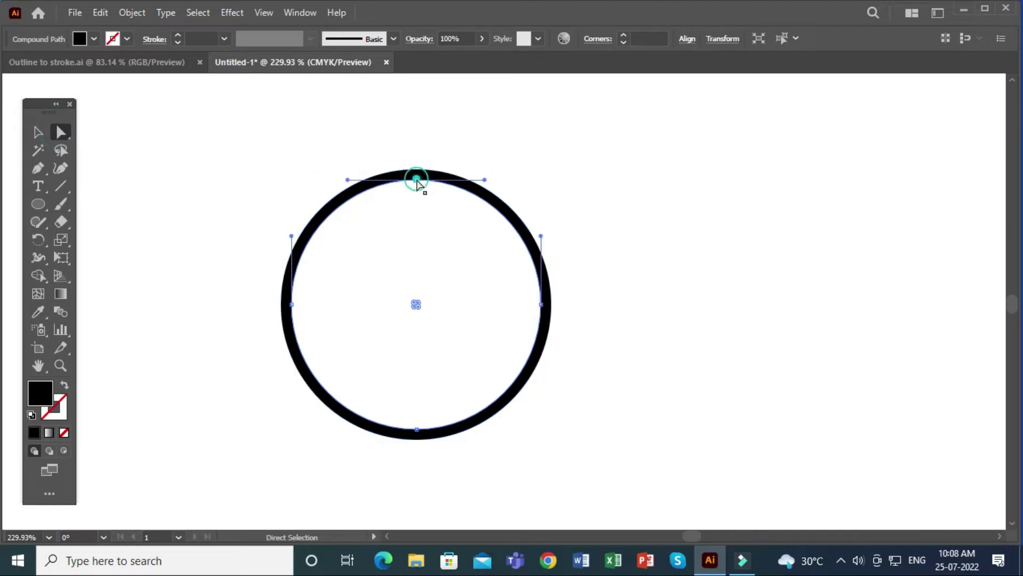
pyautogui.moveTo(416, 181); pyautogui.dragTo(417, 323)
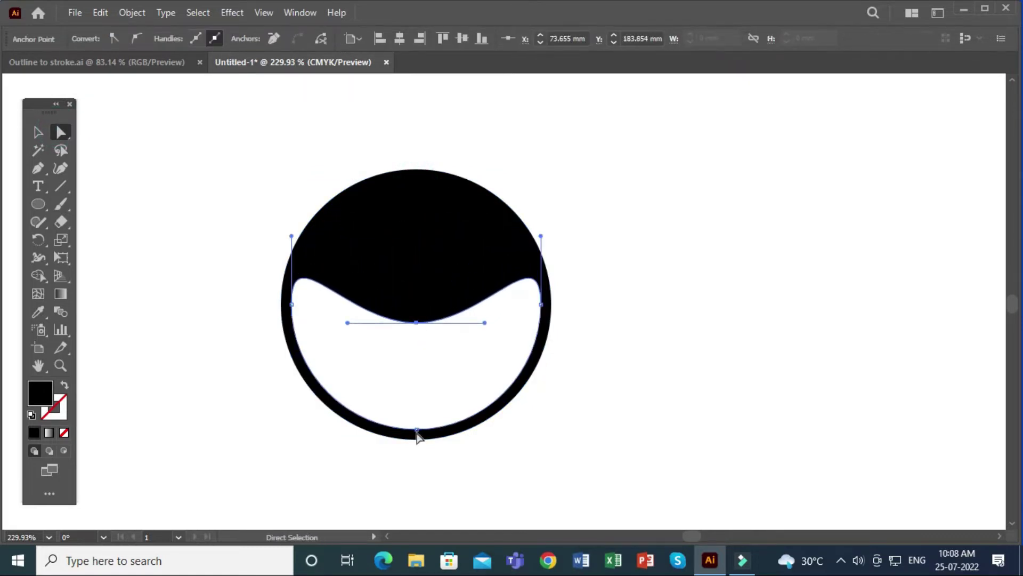
pyautogui.moveTo(417, 437); pyautogui.dragTo(417, 349)
pyautogui.hotkey('ctrl', 'z')
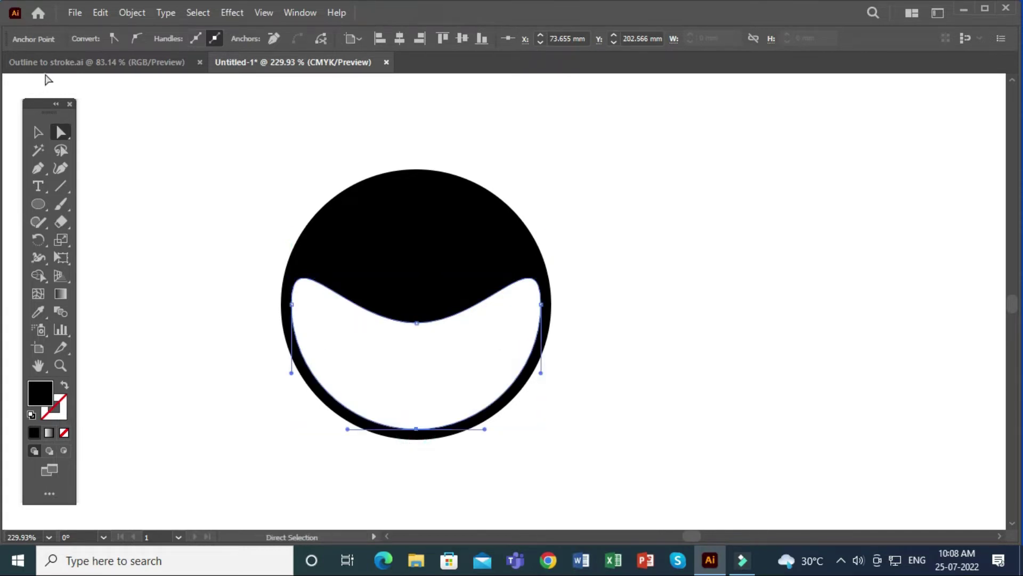
# Fill the whole wavy ring shape with yellow.
pyautogui.click(37, 132)
pyautogui.click(165, 172)
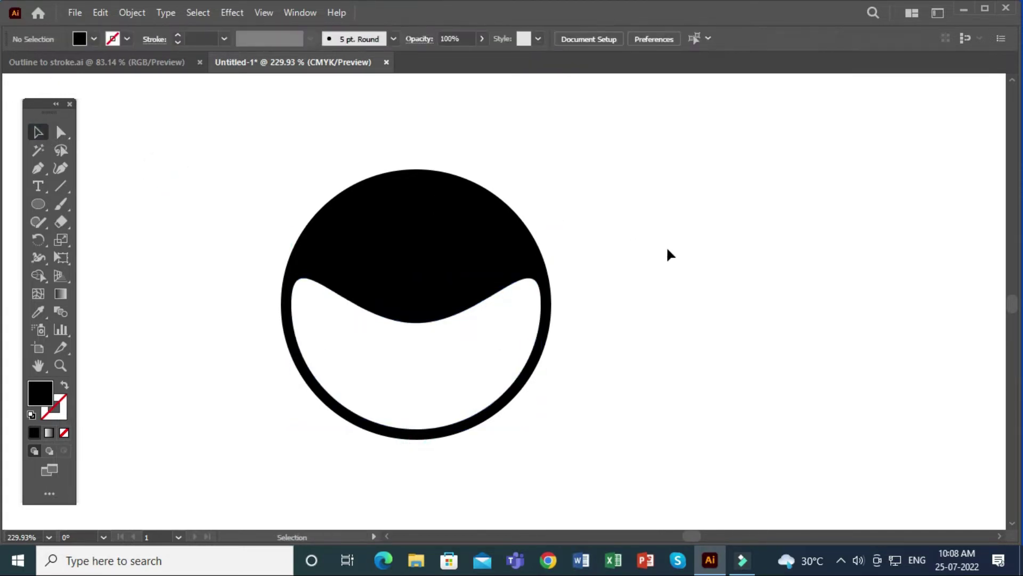
pyautogui.click(459, 271)
pyautogui.click(657, 311)
pyautogui.click(409, 241)
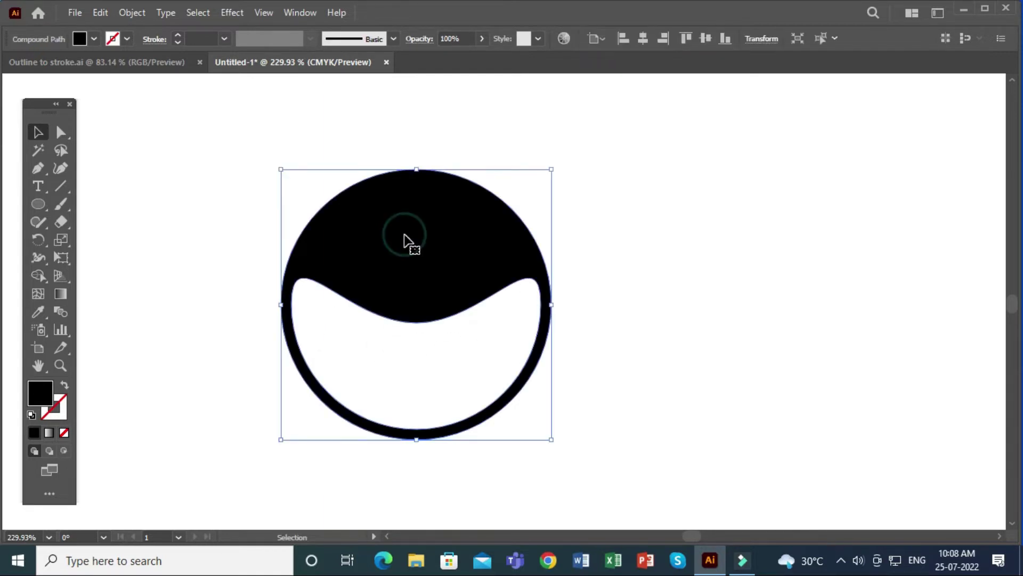
pyautogui.click(643, 293)
pyautogui.click(472, 251)
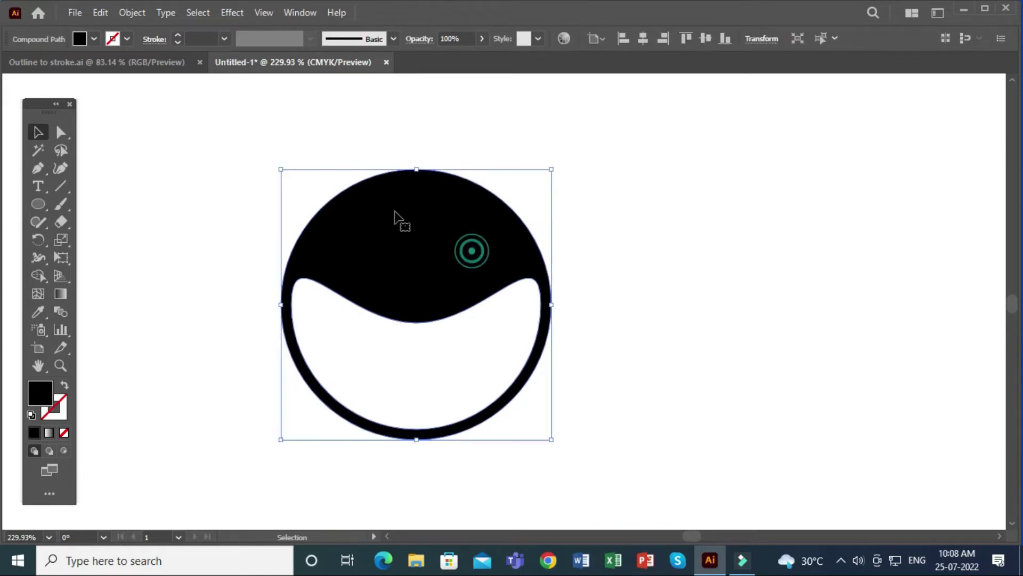
pyautogui.click(94, 37)
pyautogui.click(87, 65)
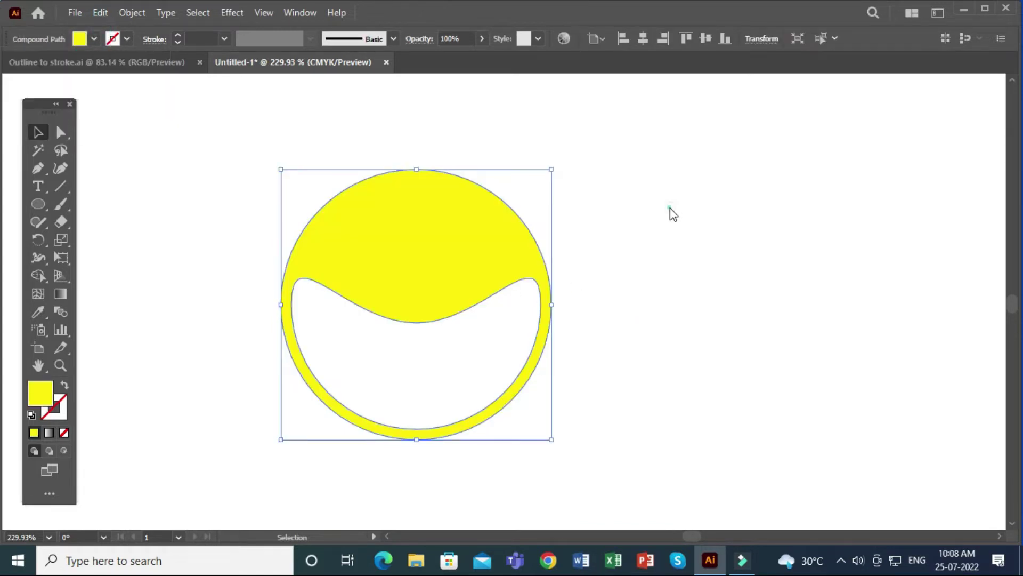
pyautogui.moveTo(747, 330); pyautogui.dragTo(553, 325)
pyautogui.click(552, 324)
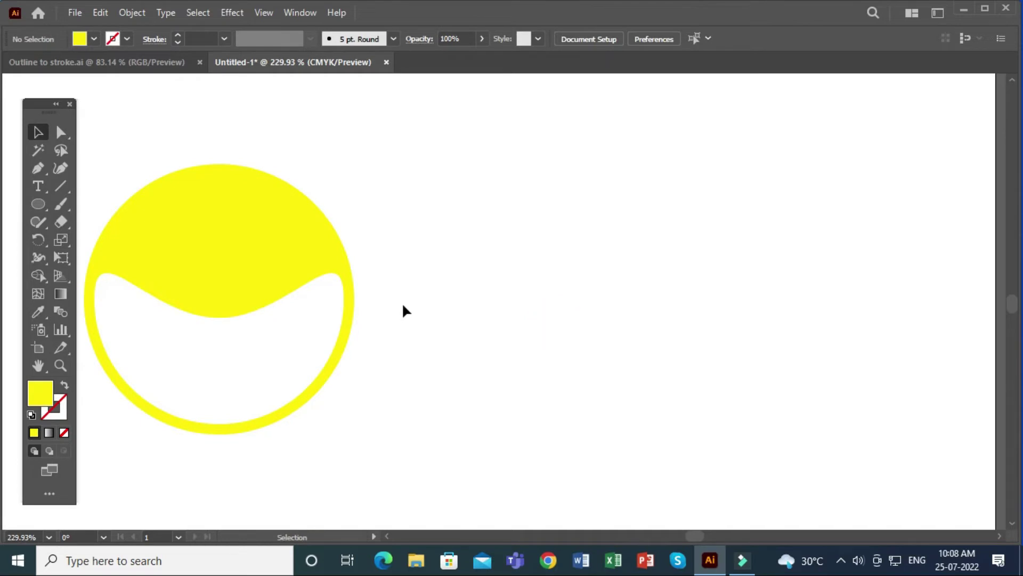
pyautogui.moveTo(36, 207); pyautogui.dragTo(82, 207)
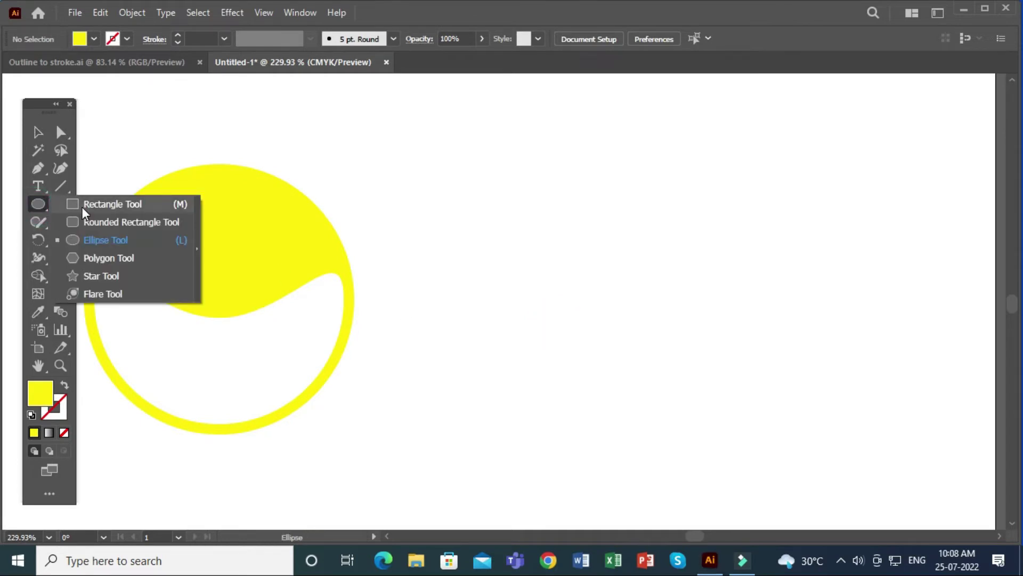
# Draw an unfilled rectangle right of the circle with a 6 pt dark red stroke.
pyautogui.click(64, 386)
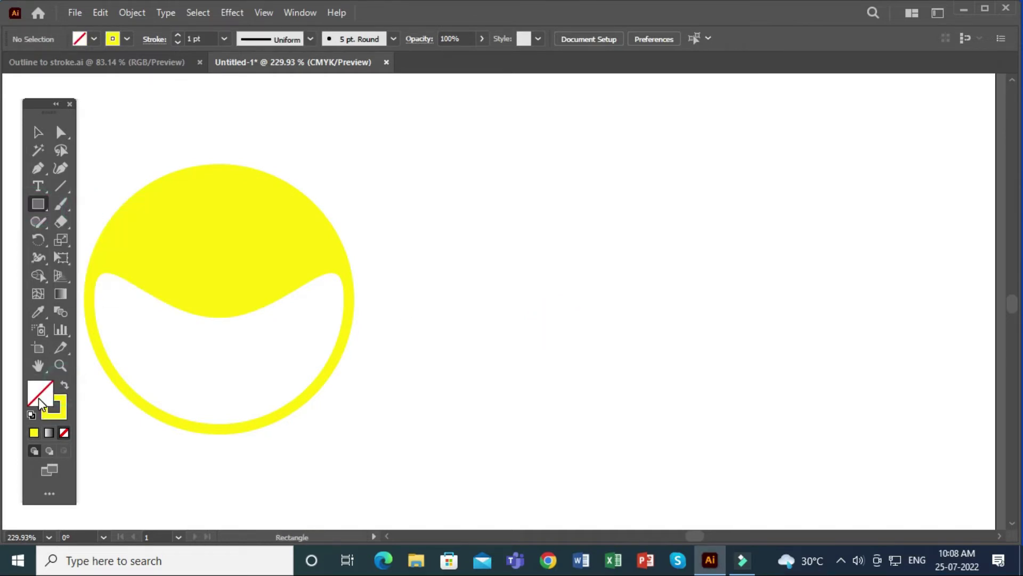
pyautogui.click(127, 39)
pyautogui.click(114, 63)
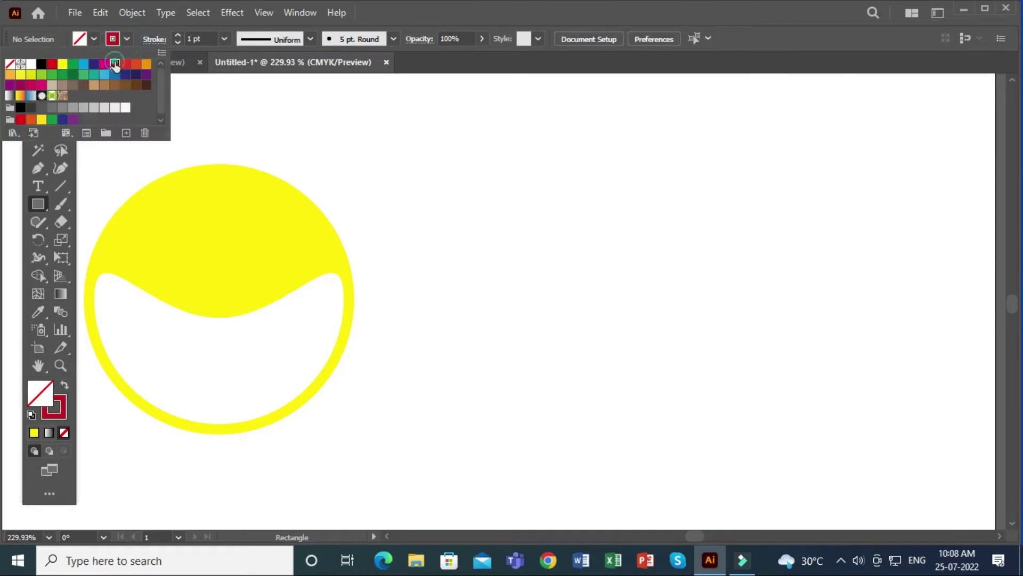
pyautogui.click(516, 214)
pyautogui.moveTo(454, 202); pyautogui.dragTo(827, 441)
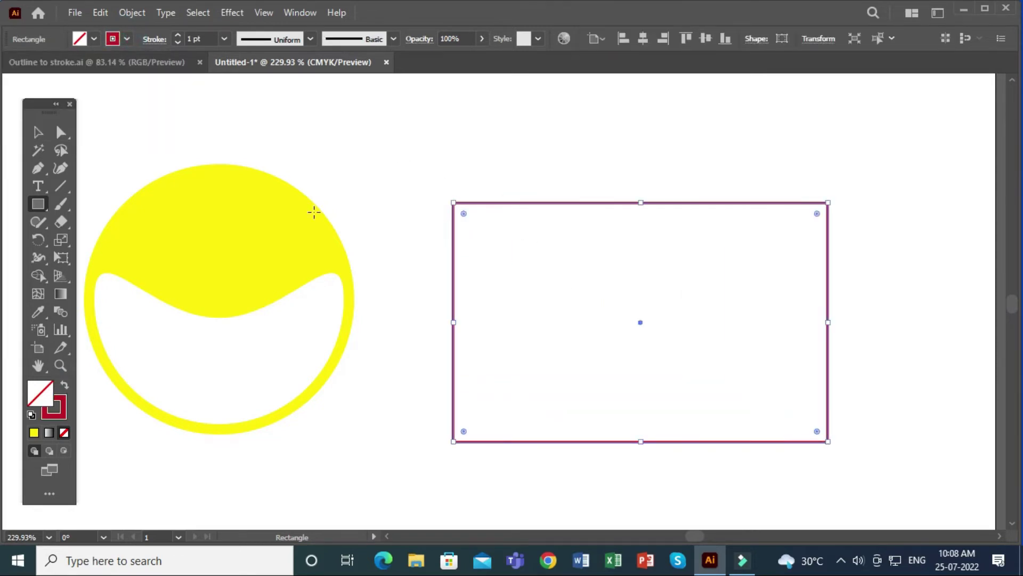
pyautogui.click(38, 133)
pyautogui.click(205, 39)
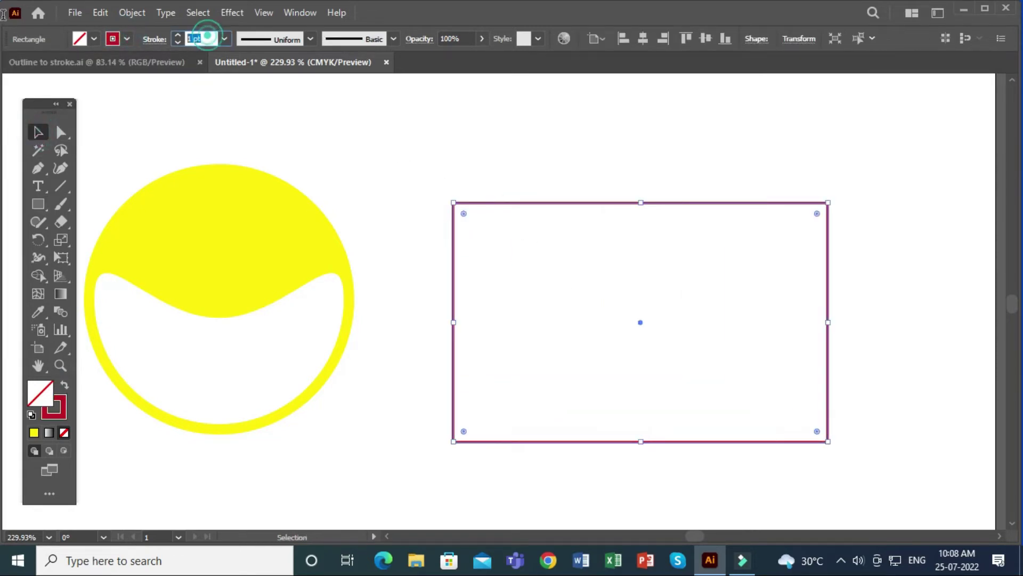
pyautogui.write('6')
pyautogui.press('Return')
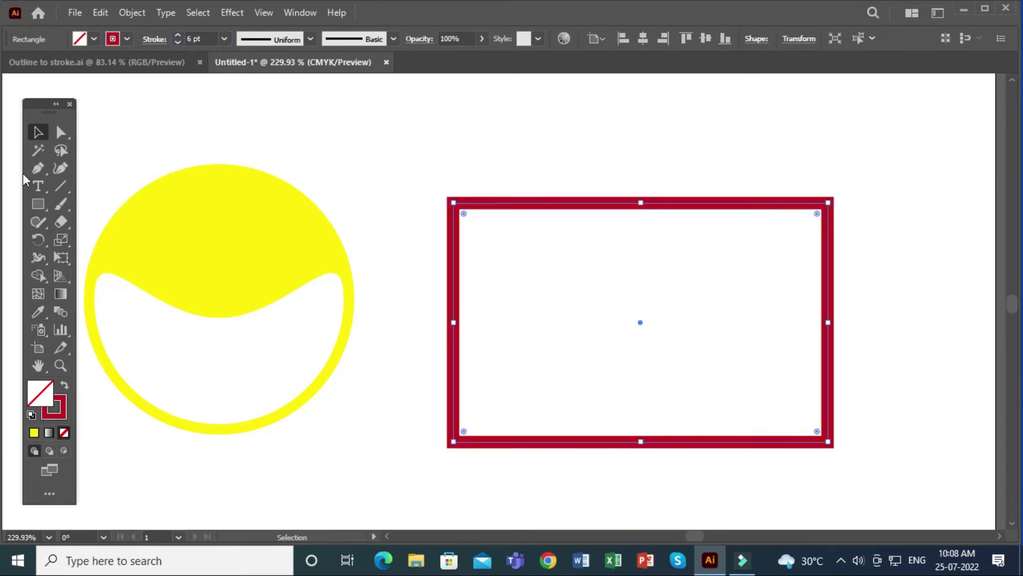
# Outline the rectangle's red stroke into a solid filled frame shape.
pyautogui.click(61, 132)
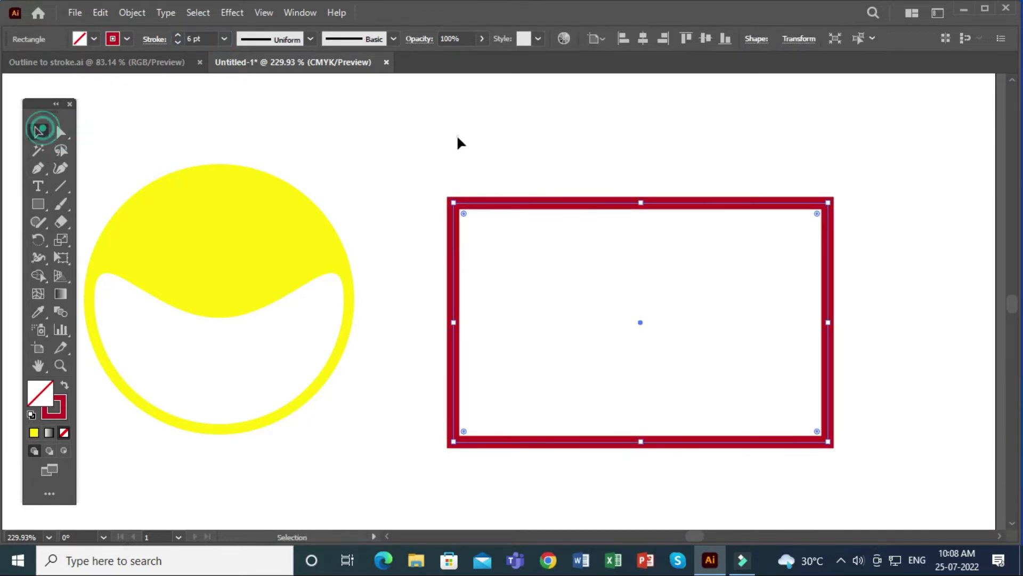
pyautogui.moveTo(615, 158); pyautogui.dragTo(653, 336)
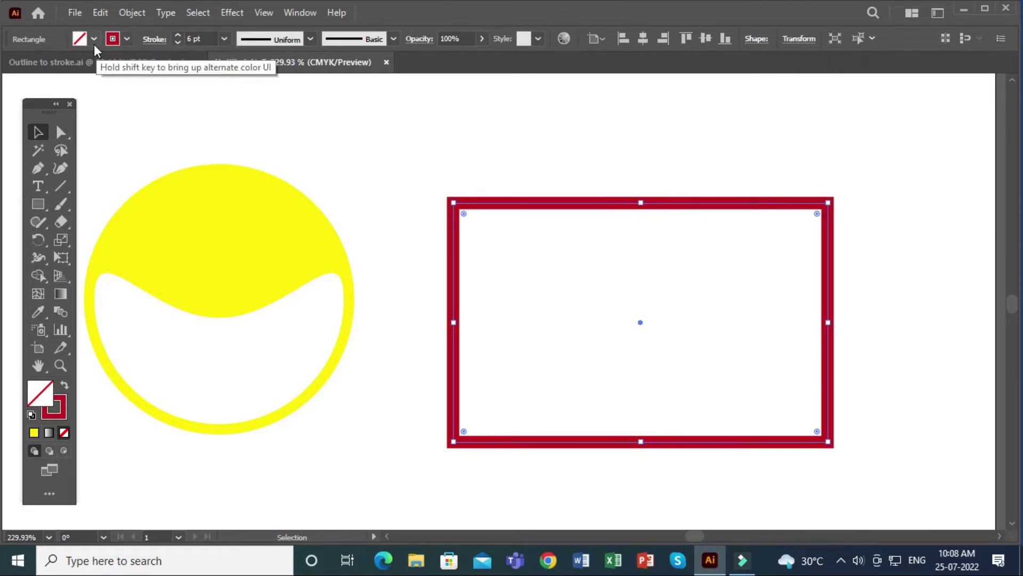
pyautogui.click(554, 190)
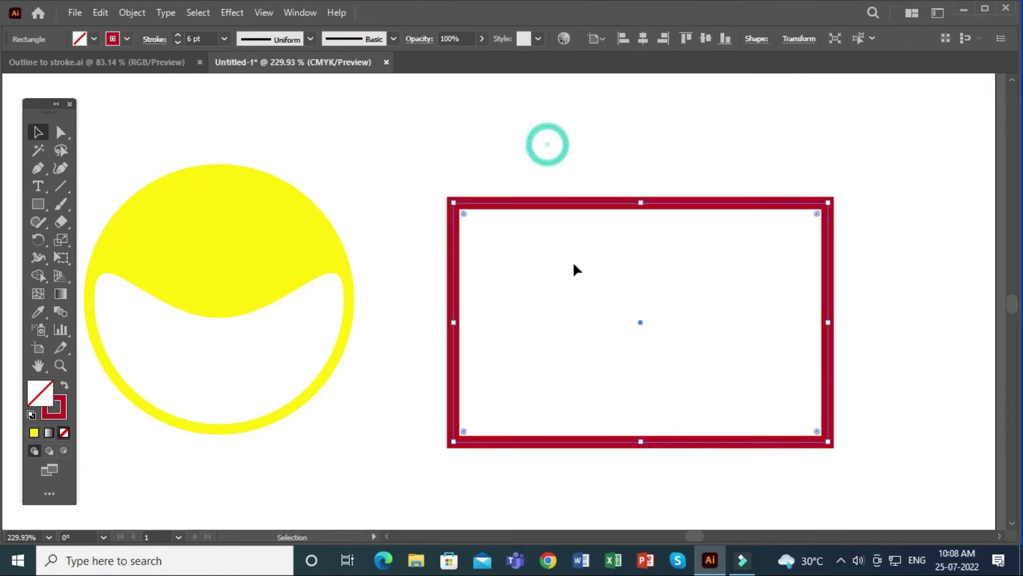
pyautogui.click(131, 12)
pyautogui.moveTo(240, 362)
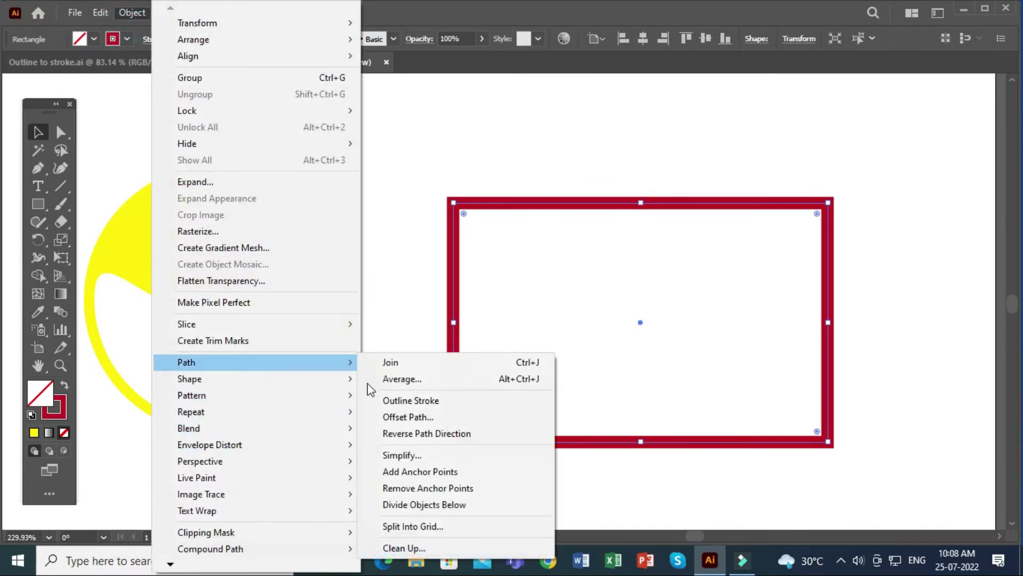
pyautogui.click(427, 407)
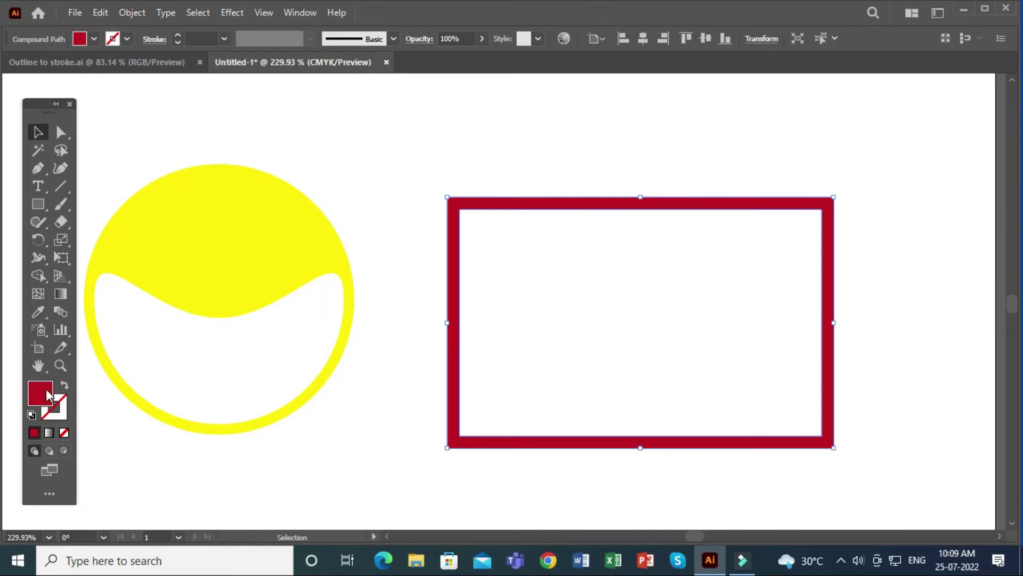
pyautogui.click(61, 132)
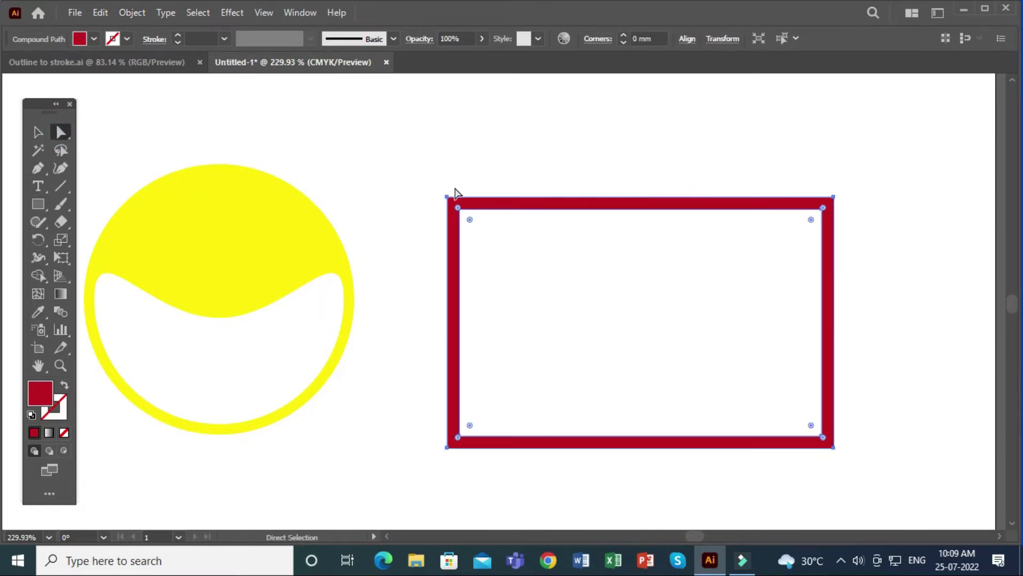
# Zoom in on the red frame and try rounding its top-right outer corner.
pyautogui.press('z')
pyautogui.click(853, 289)
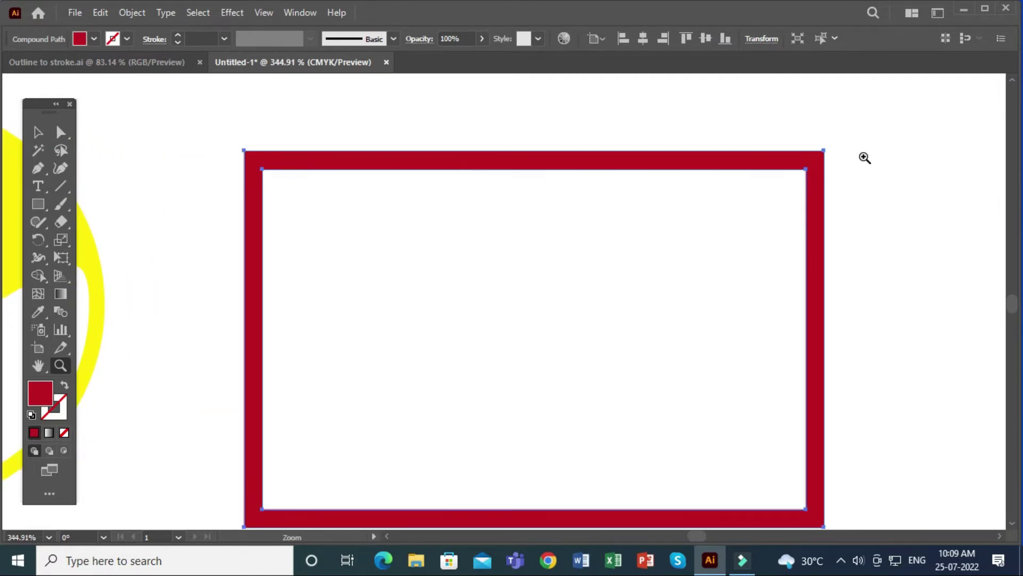
pyautogui.click(61, 131)
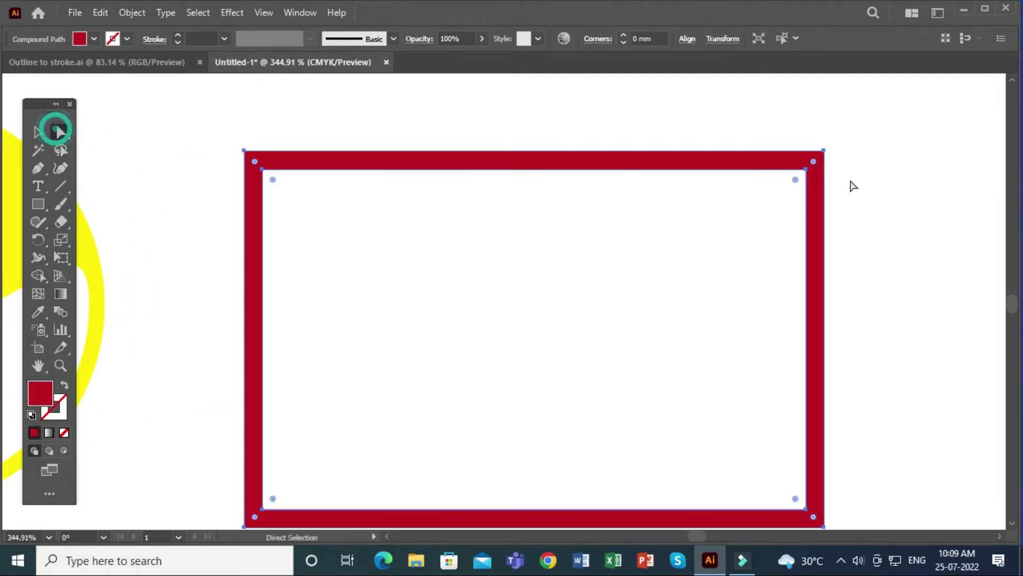
pyautogui.click(824, 151)
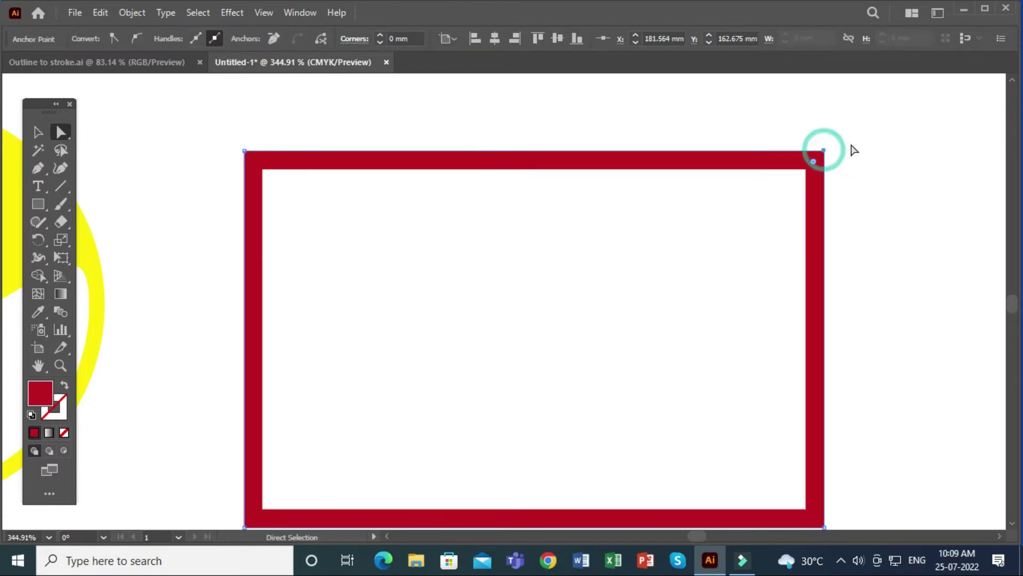
pyautogui.press('z')
pyautogui.moveTo(770, 186)
pyautogui.mouseDown()
pyautogui.moveTo(961, 91)
pyautogui.moveTo(822, 213)
pyautogui.mouseUp()
pyautogui.moveTo(940, 125); pyautogui.dragTo(745, 338)
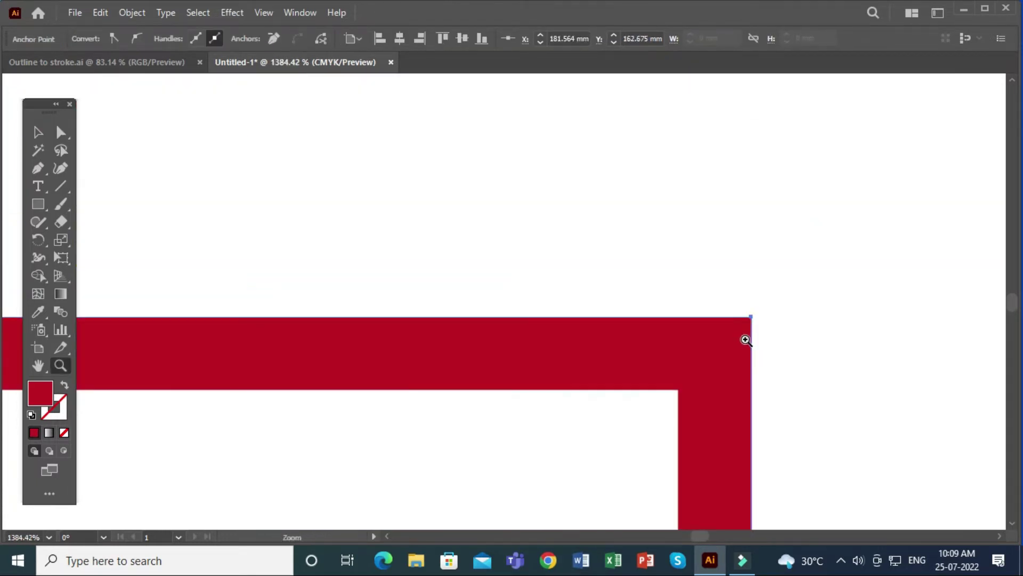
pyautogui.click(55, 130)
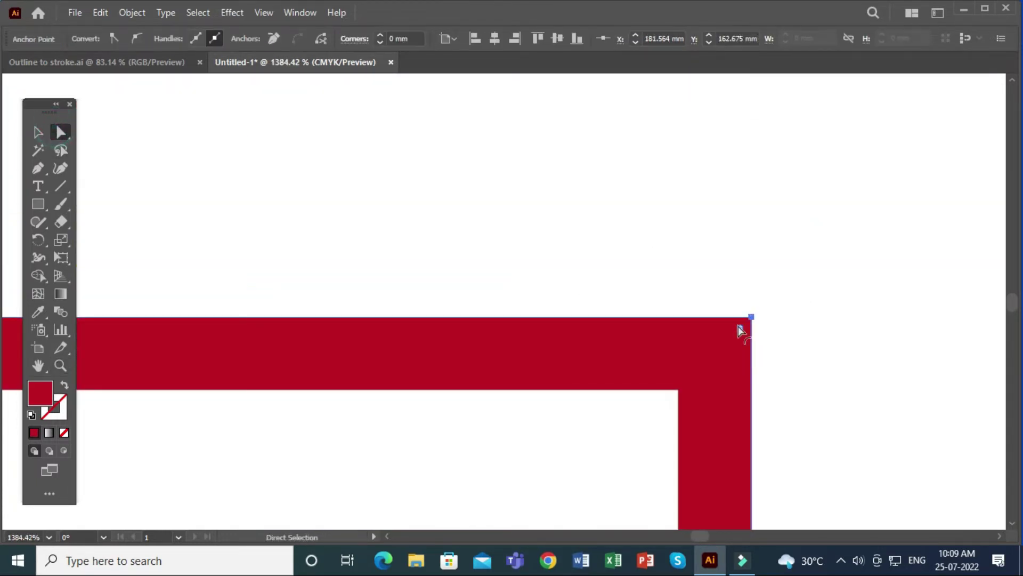
pyautogui.moveTo(740, 328); pyautogui.dragTo(699, 365)
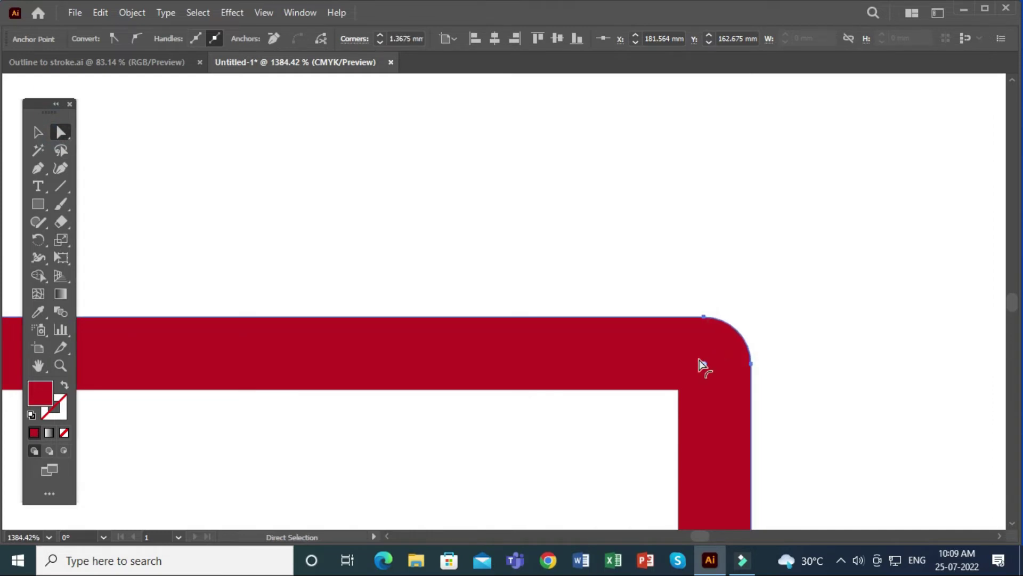
# Try rounding the inner top-right corner and adjusting the radius, then zoom out.
pyautogui.click(679, 390)
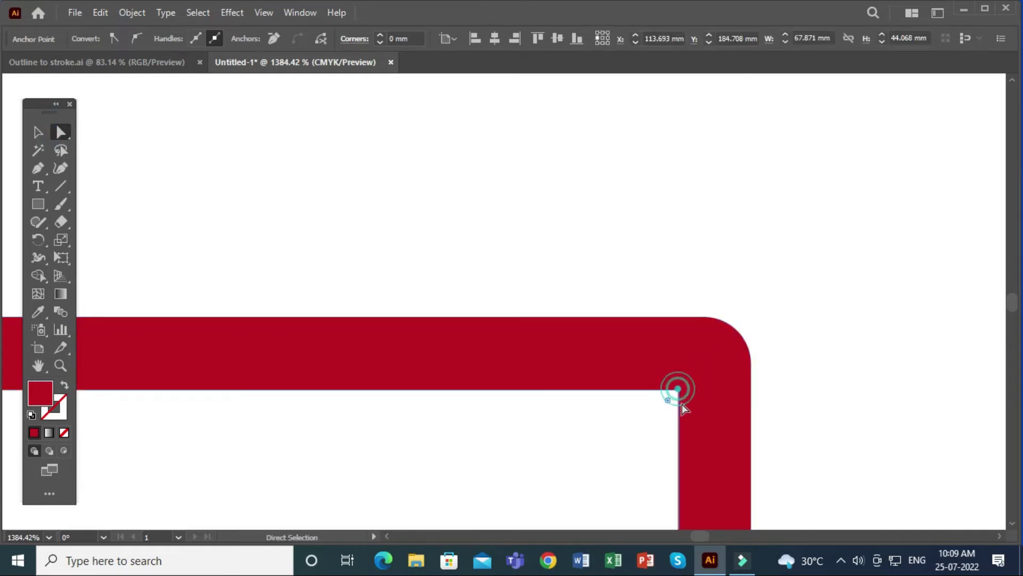
pyautogui.moveTo(667, 399)
pyautogui.mouseDown()
pyautogui.moveTo(614, 458)
pyautogui.moveTo(634, 435)
pyautogui.mouseUp()
pyautogui.click(732, 367)
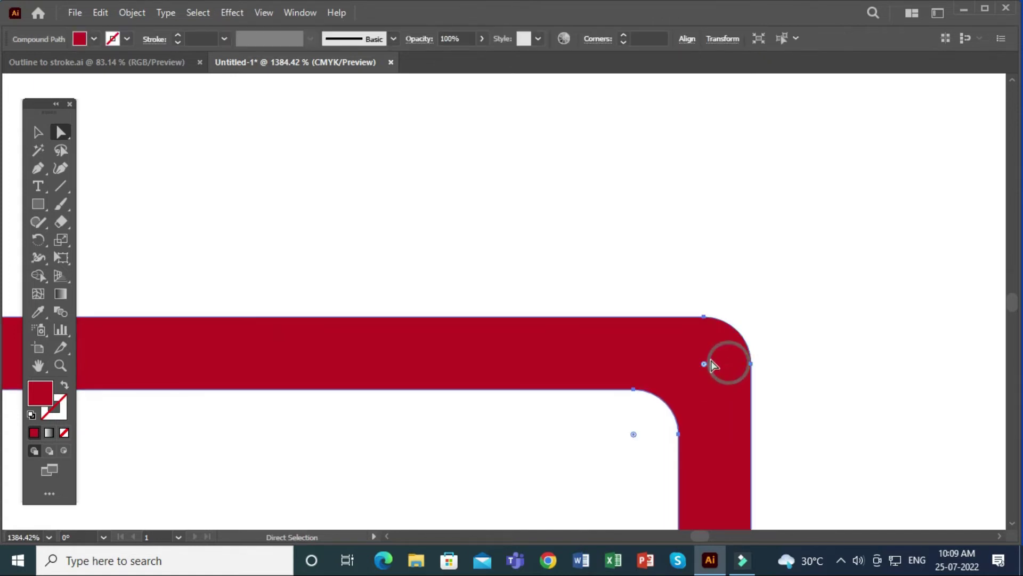
pyautogui.moveTo(712, 356)
pyautogui.mouseDown()
pyautogui.moveTo(721, 369)
pyautogui.moveTo(772, 344)
pyautogui.mouseUp()
pyautogui.click(772, 344)
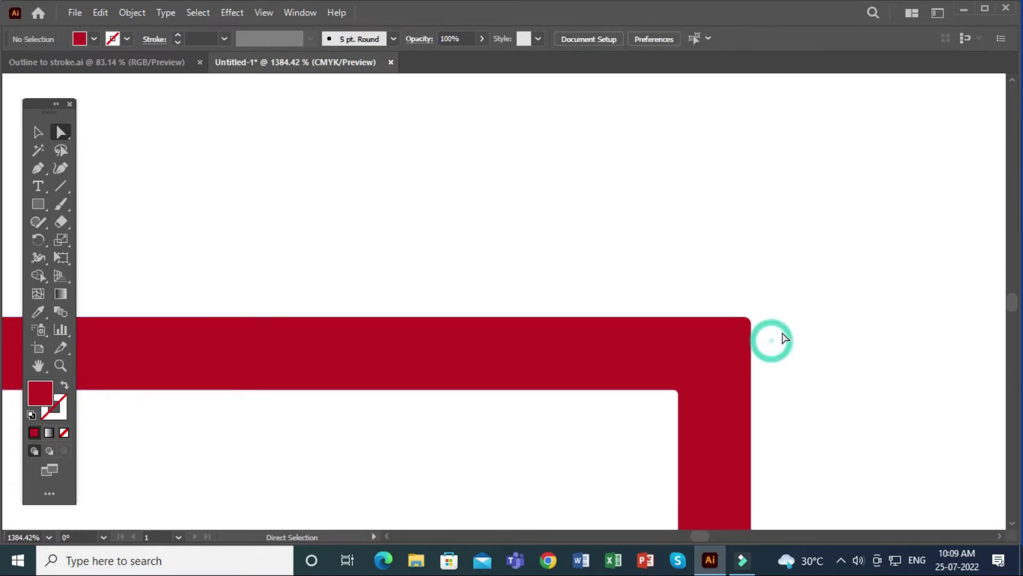
pyautogui.hotkey('ctrl', '-')
pyautogui.hotkey('ctrl', '-')
pyautogui.hotkey('ctrl', '-')
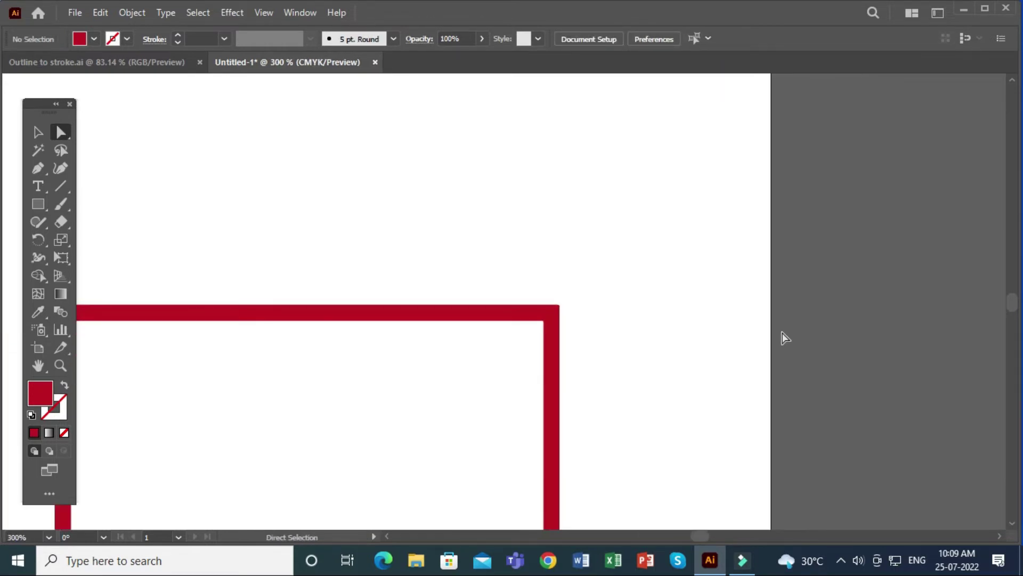
pyautogui.hotkey('ctrl', '-')
pyautogui.hotkey('ctrl', '-')
# Zoom to the frame's top-left and round the inner top-left corner into a large arc.
pyautogui.press('z')
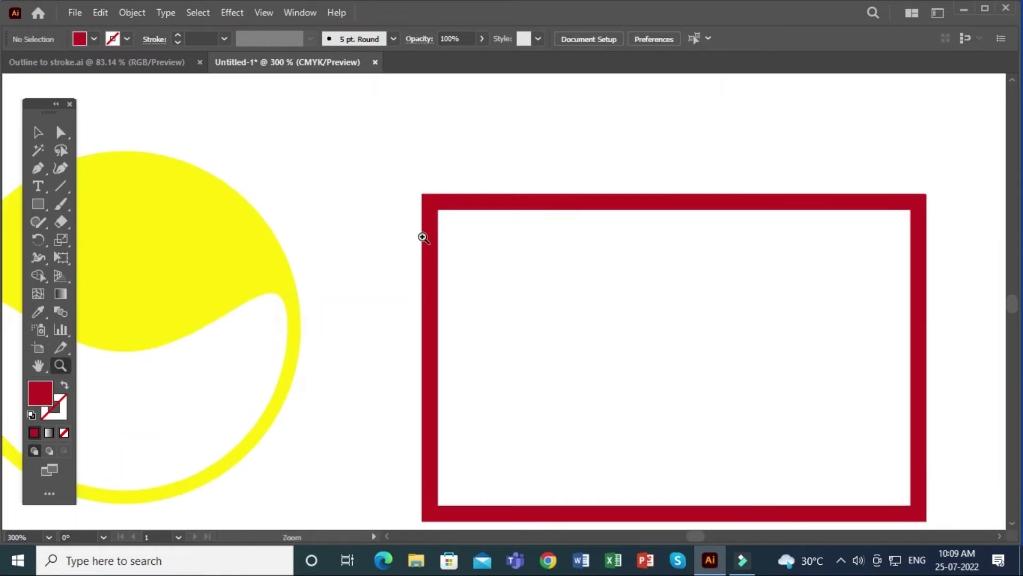
pyautogui.moveTo(397, 233); pyautogui.dragTo(631, 118)
pyautogui.moveTo(612, 185); pyautogui.dragTo(418, 363)
pyautogui.moveTo(359, 390); pyautogui.dragTo(539, 278)
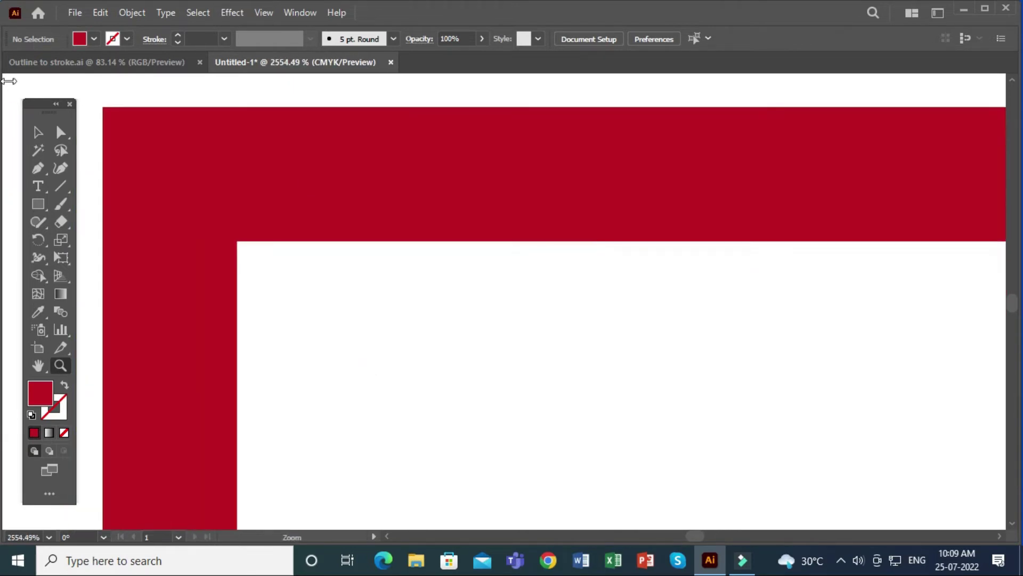
pyautogui.click(60, 132)
pyautogui.moveTo(309, 215); pyautogui.dragTo(456, 275)
pyautogui.click(380, 255)
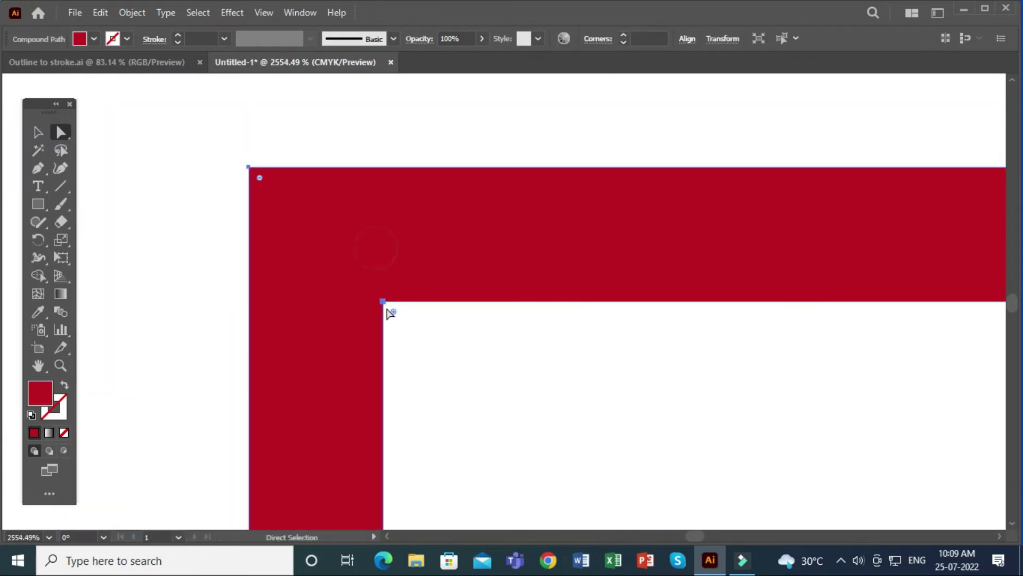
pyautogui.click(382, 301)
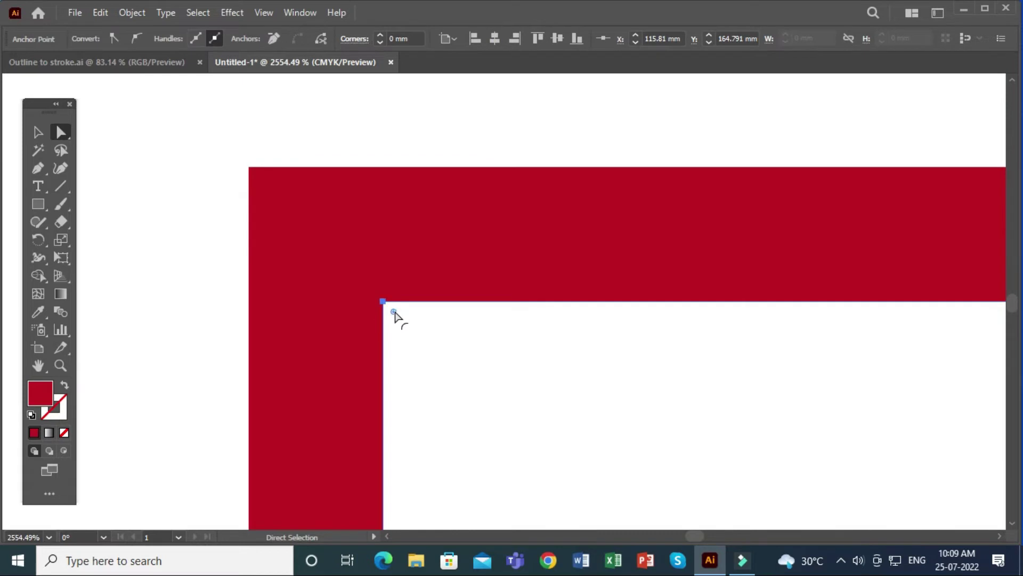
pyautogui.moveTo(393, 311); pyautogui.dragTo(713, 490)
# Bring the whole red frame into view and select the inner bottom-right anchor.
pyautogui.hotkey('ctrl', '0')
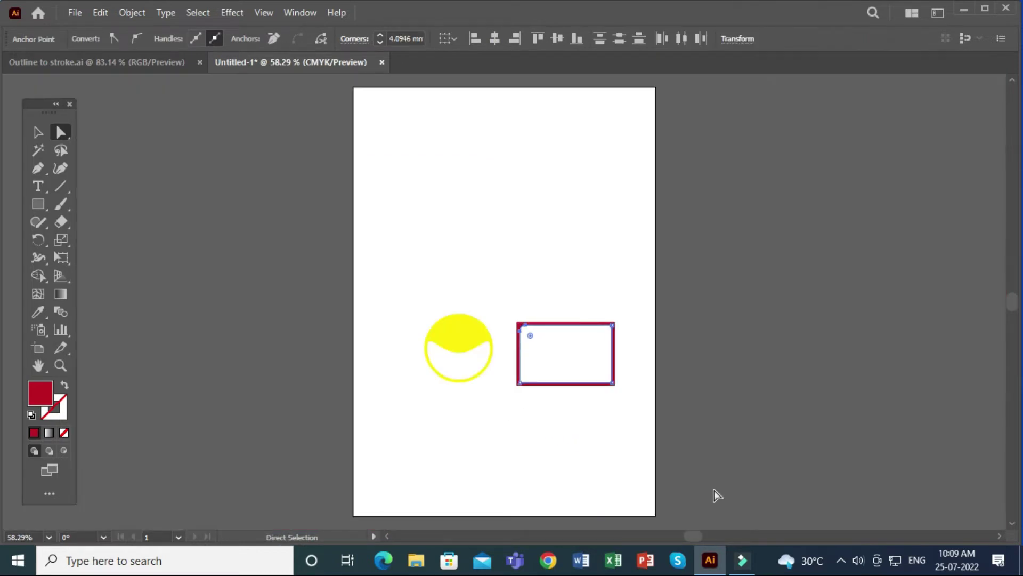
pyautogui.scroll(5, 523, 366)
pyautogui.moveTo(680, 251); pyautogui.dragTo(389, 402)
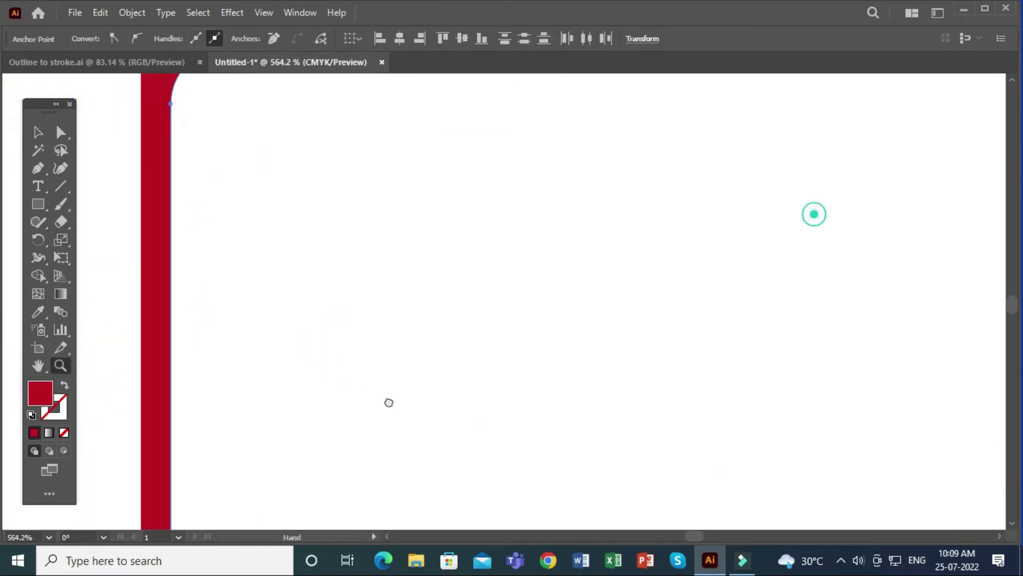
pyautogui.scroll(1, 484, 373)
pyautogui.hotkey('ctrl', '-')
pyautogui.hotkey('ctrl', '-')
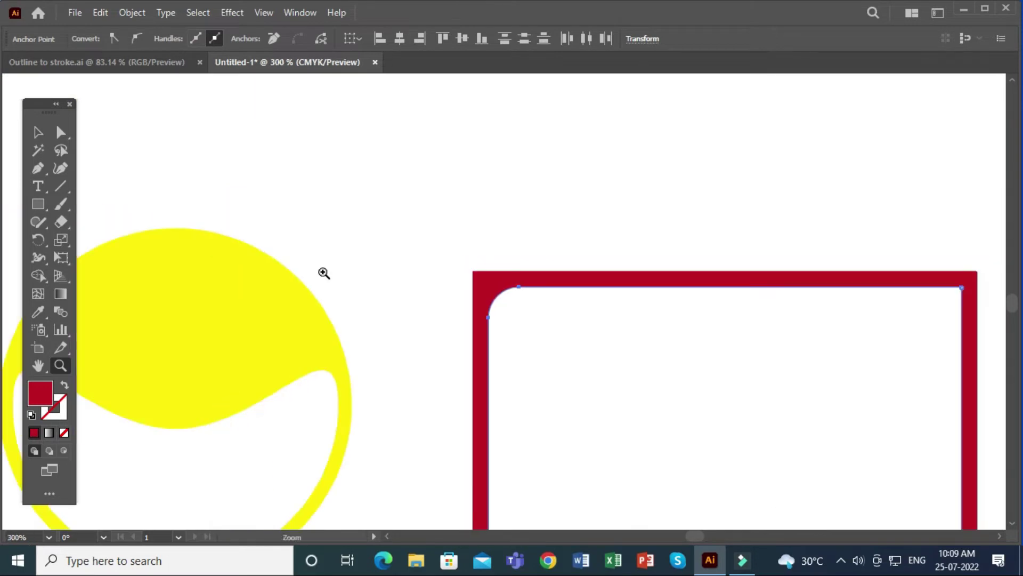
pyautogui.moveTo(549, 359); pyautogui.dragTo(350, 215)
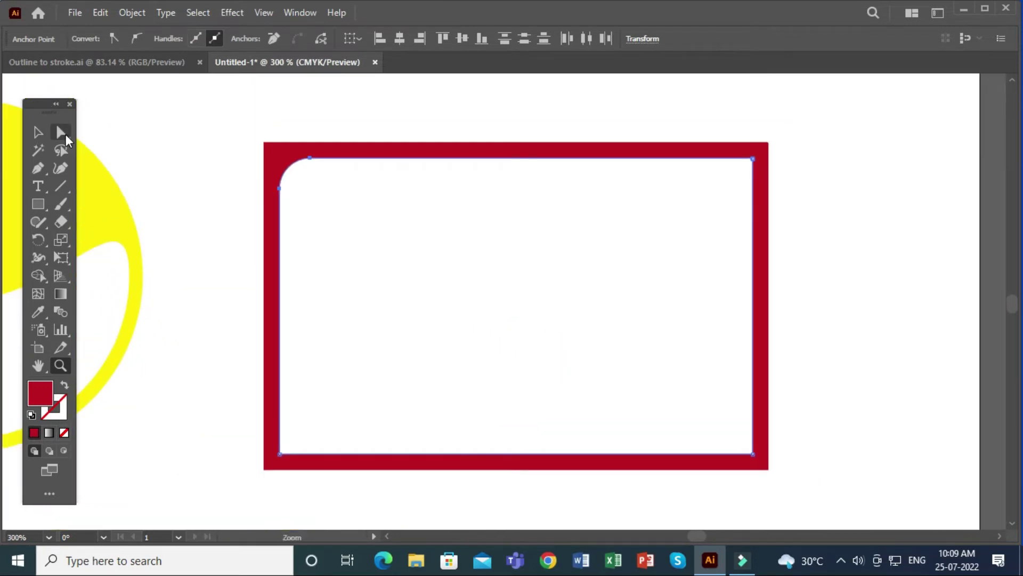
pyautogui.click(60, 133)
pyautogui.click(753, 453)
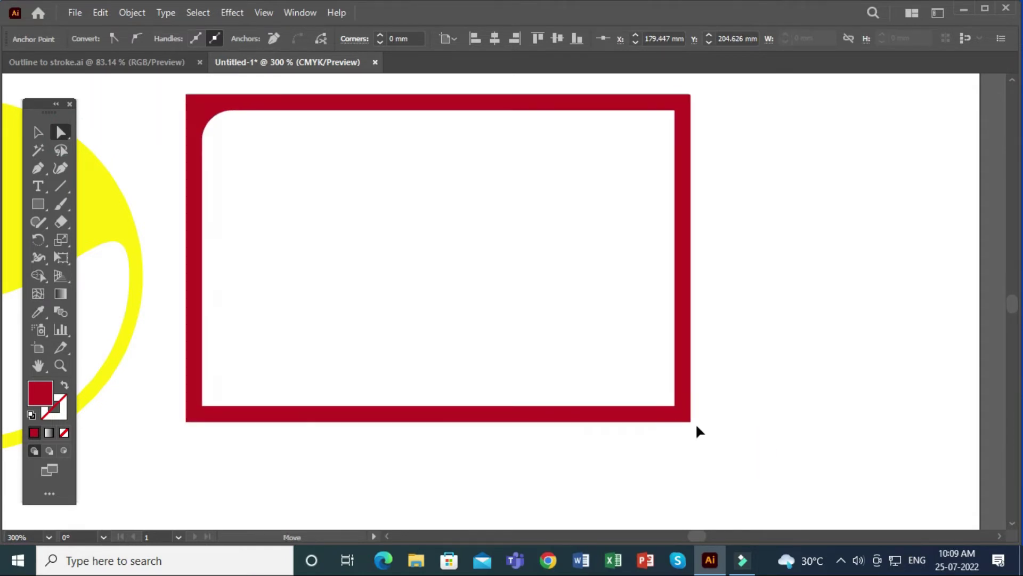
# Pull the inner bottom-right anchor to the top right, then round the bend and bottom-left corner.
pyautogui.moveTo(753, 457)
pyautogui.mouseDown()
pyautogui.moveTo(322, 216)
pyautogui.moveTo(694, 316)
pyautogui.moveTo(651, 374)
pyautogui.moveTo(555, 372)
pyautogui.moveTo(586, 216)
pyautogui.mouseUp()
pyautogui.click(736, 455)
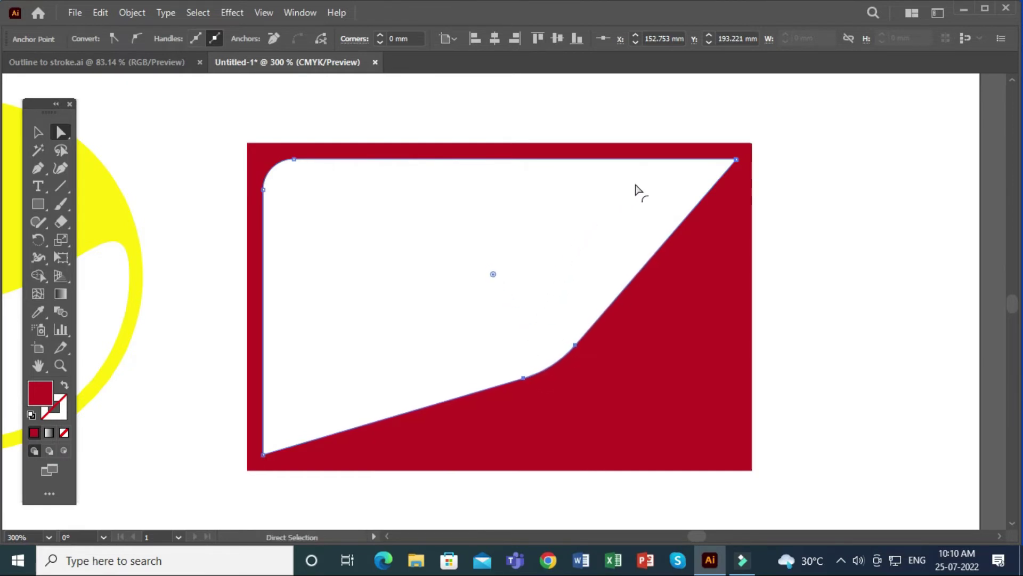
pyautogui.moveTo(494, 274); pyautogui.dragTo(184, 314)
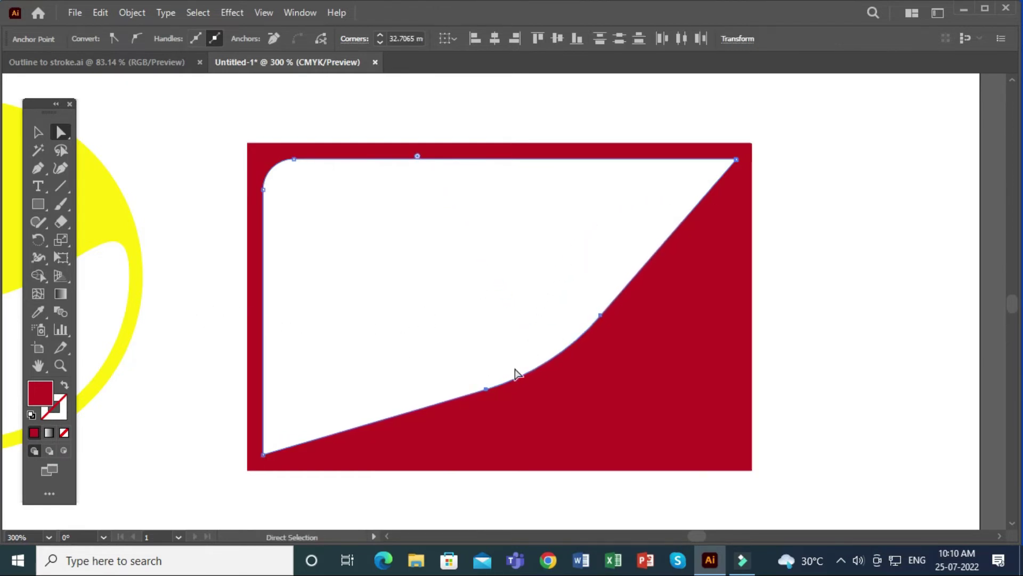
pyautogui.click(265, 454)
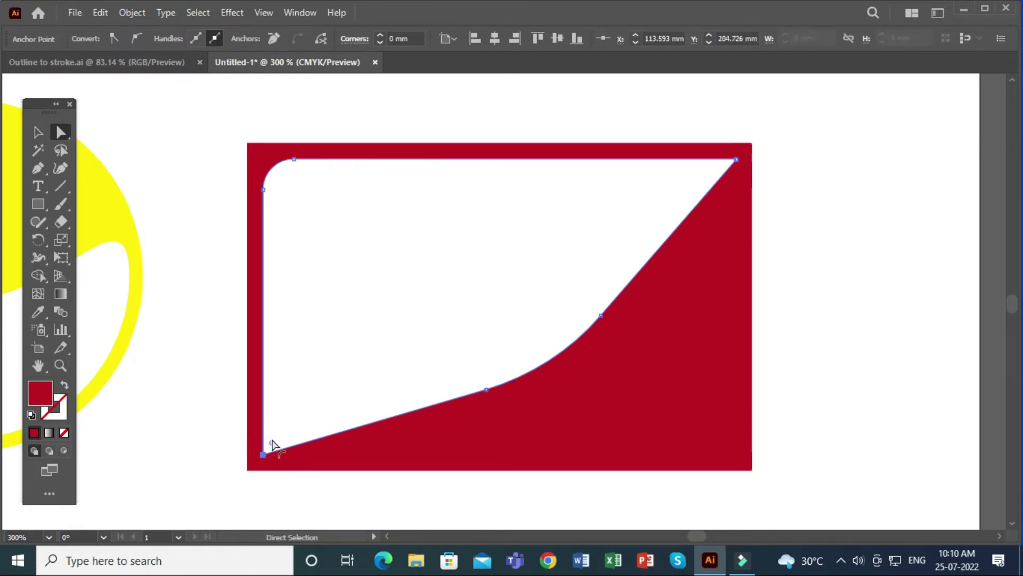
pyautogui.moveTo(272, 450); pyautogui.dragTo(331, 413)
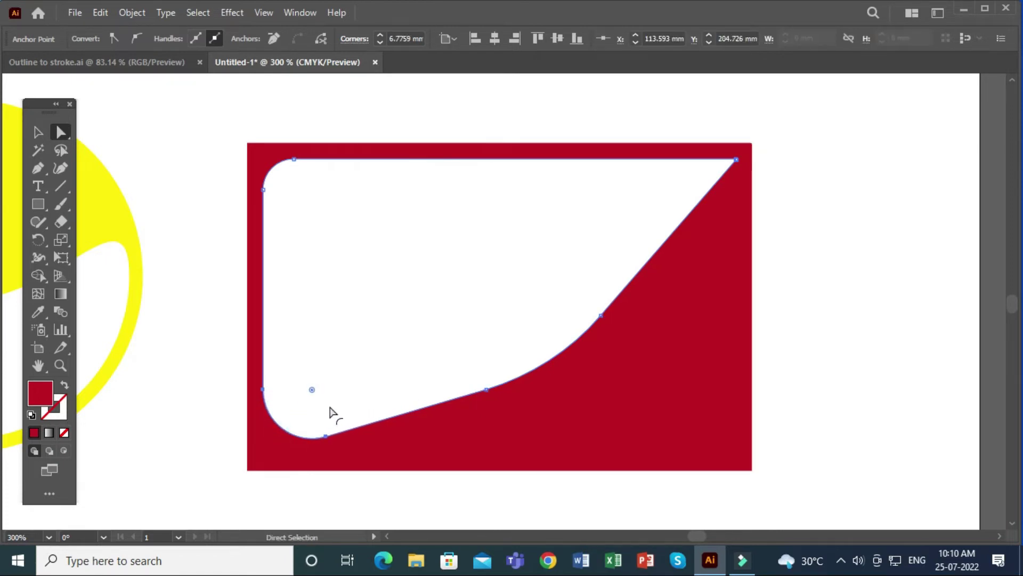
pyautogui.click(735, 160)
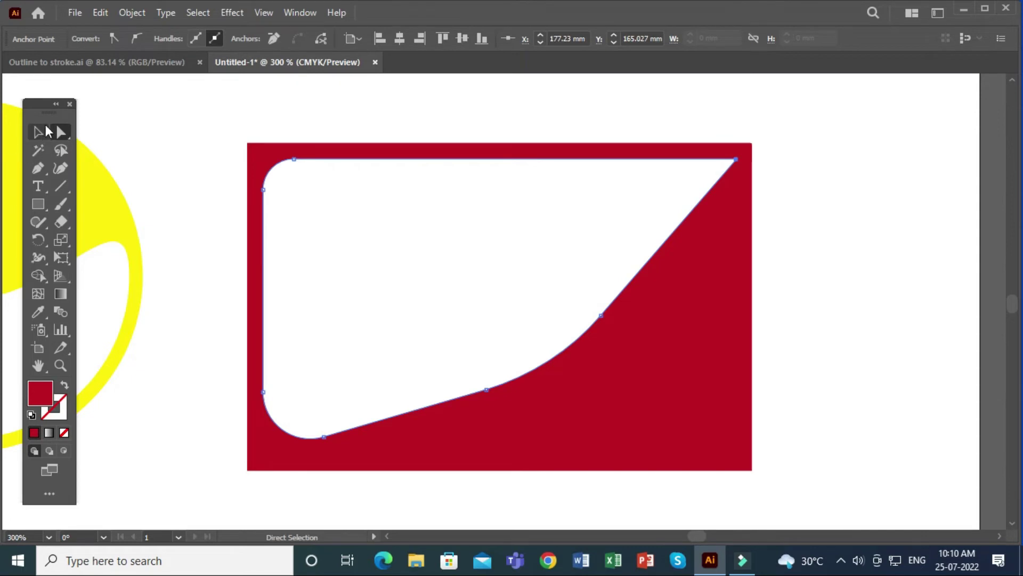
pyautogui.click(31, 130)
pyautogui.click(905, 348)
# Draw a vertical line left of the yellow circle with a 6 pt stroke.
pyautogui.hotkey('ctrl', '1')
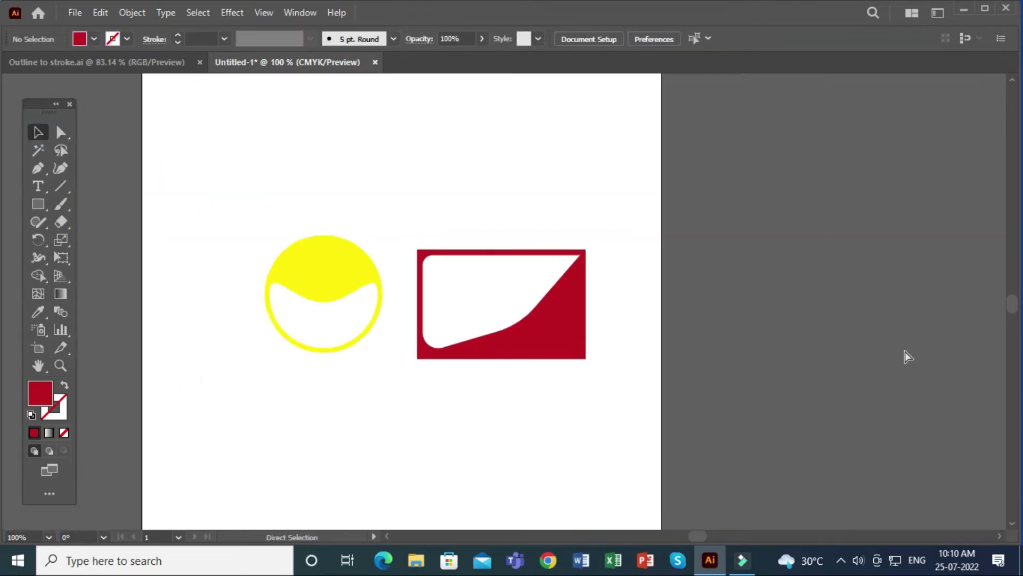
pyautogui.moveTo(587, 484)
pyautogui.mouseDown()
pyautogui.moveTo(736, 397)
pyautogui.moveTo(645, 436)
pyautogui.mouseUp()
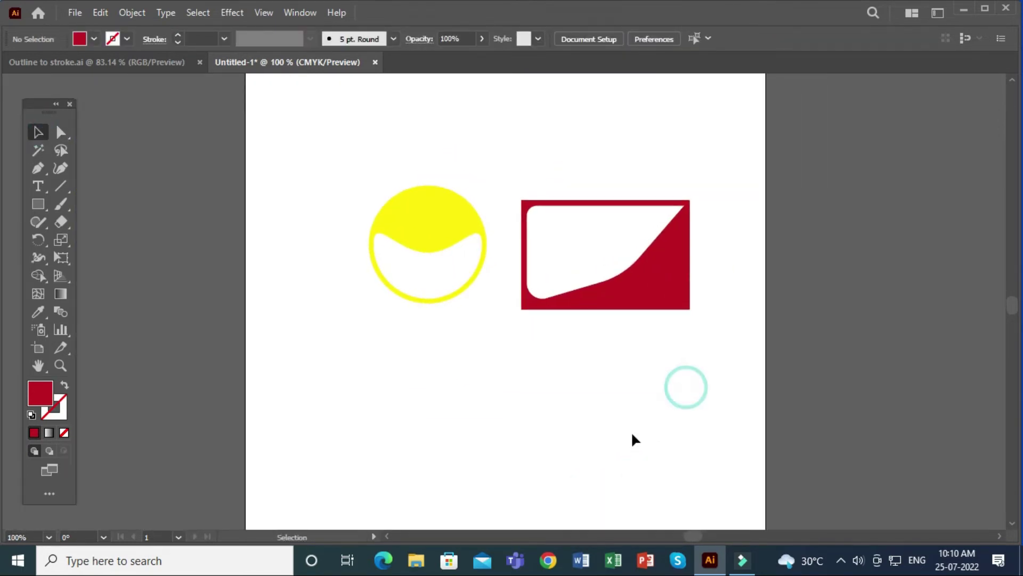
pyautogui.click(58, 185)
pyautogui.moveTo(303, 223); pyautogui.dragTo(302, 469)
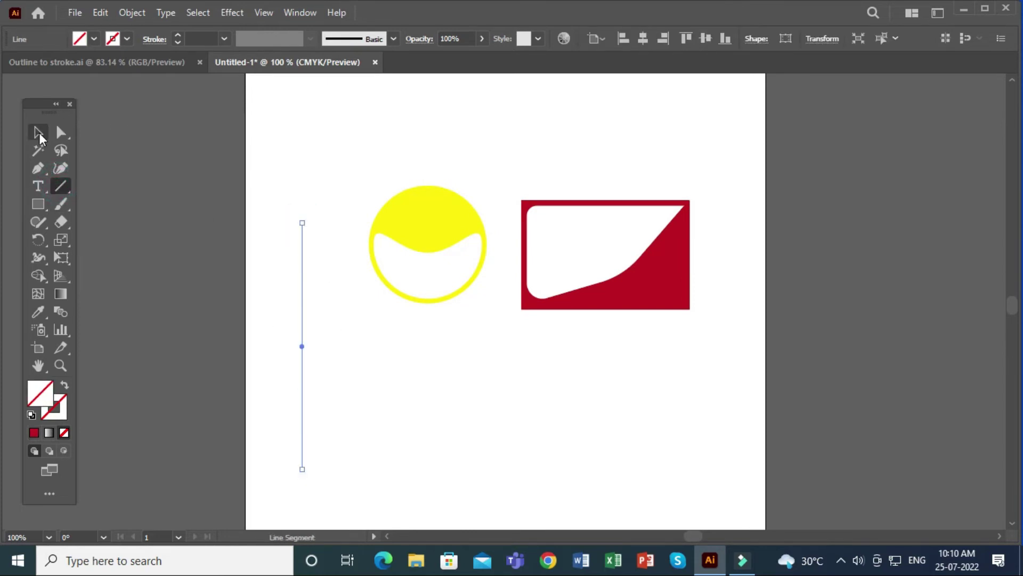
pyautogui.click(38, 131)
pyautogui.click(199, 37)
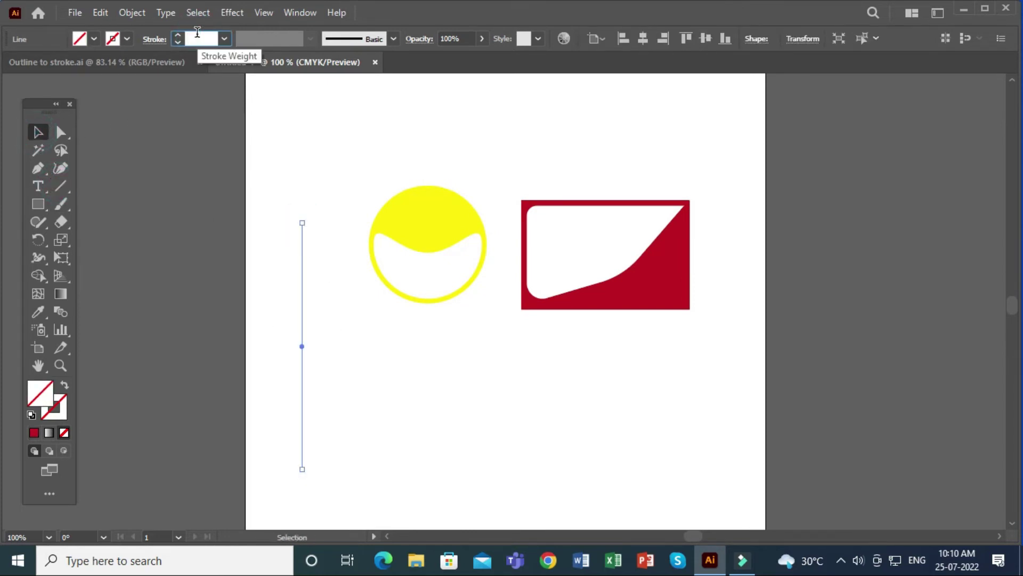
pyautogui.write('6')
pyautogui.press('Return')
# Outline the line's 6 pt stroke into a solid filled red bar.
pyautogui.click(331, 198)
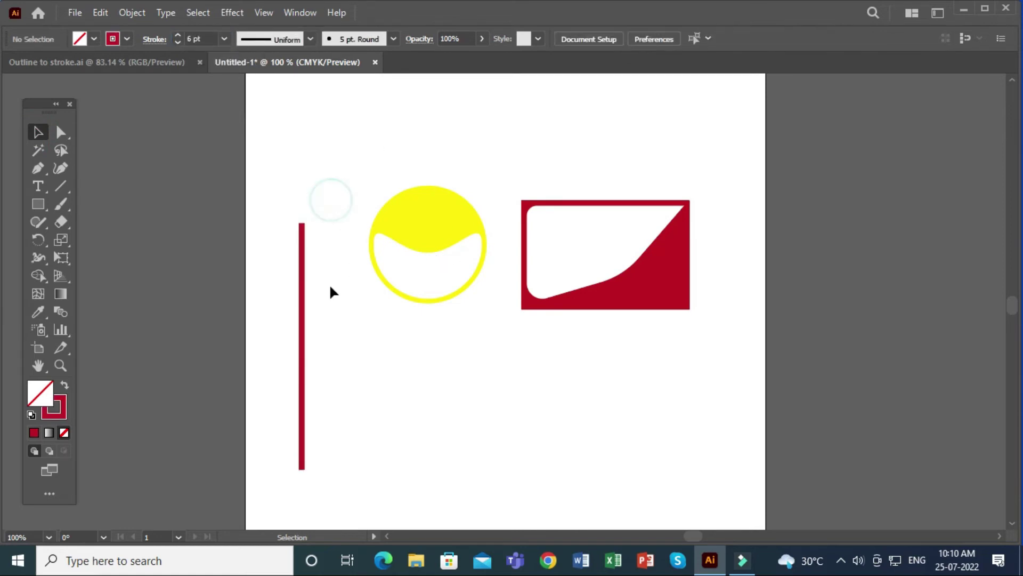
pyautogui.moveTo(247, 279); pyautogui.dragTo(313, 373)
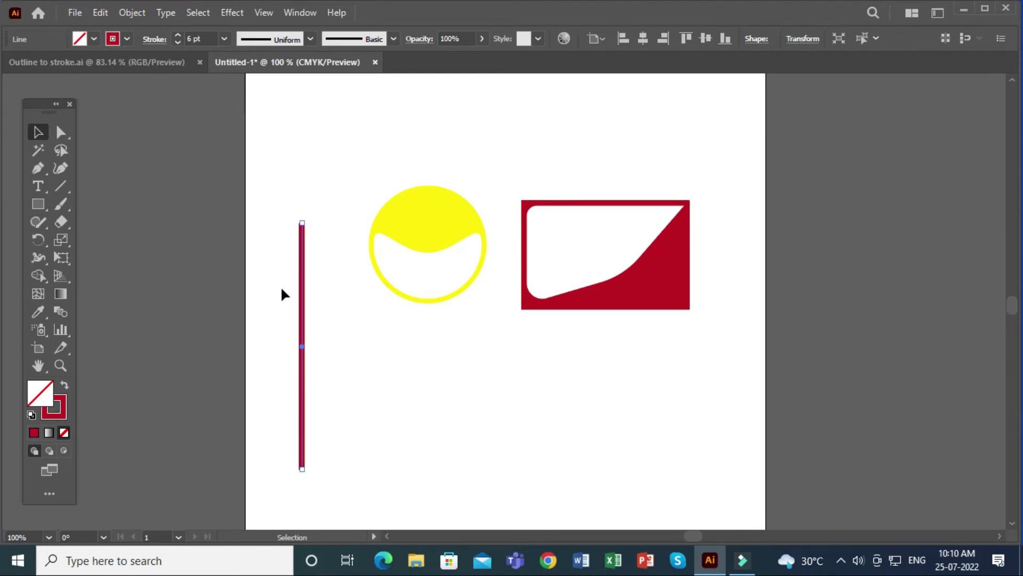
pyautogui.press('z')
pyautogui.moveTo(297, 277); pyautogui.dragTo(600, 276)
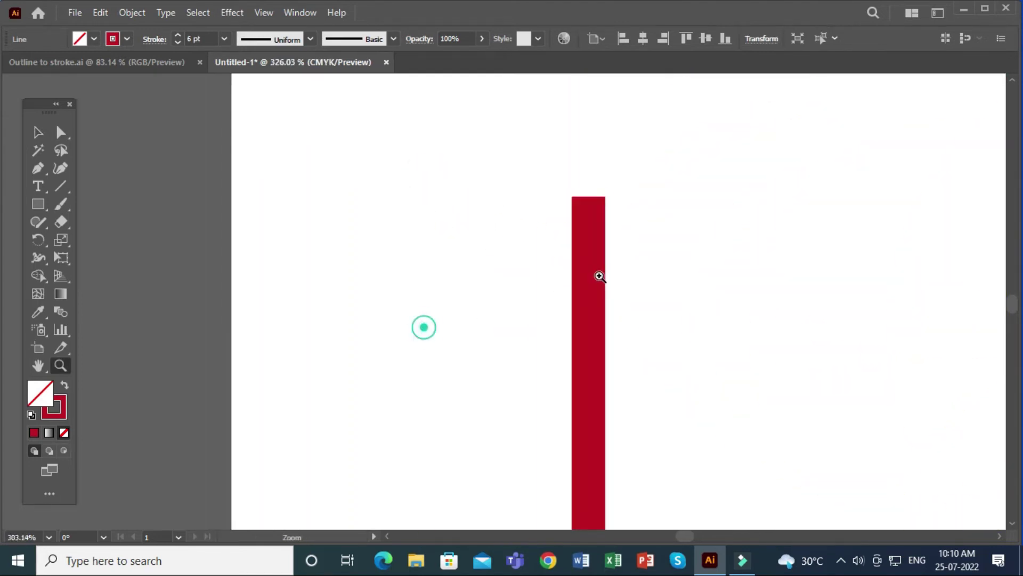
pyautogui.click(37, 132)
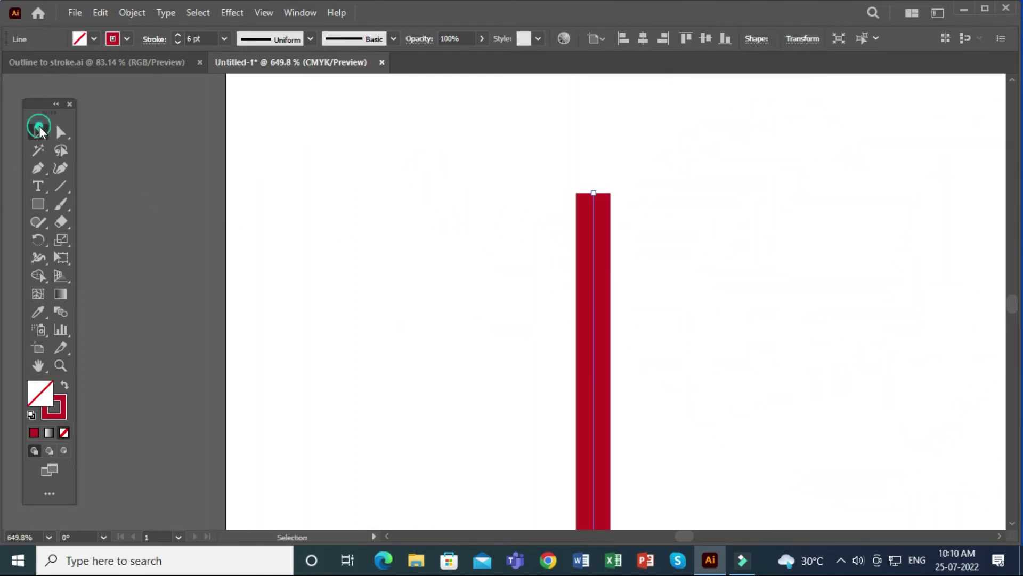
pyautogui.click(132, 13)
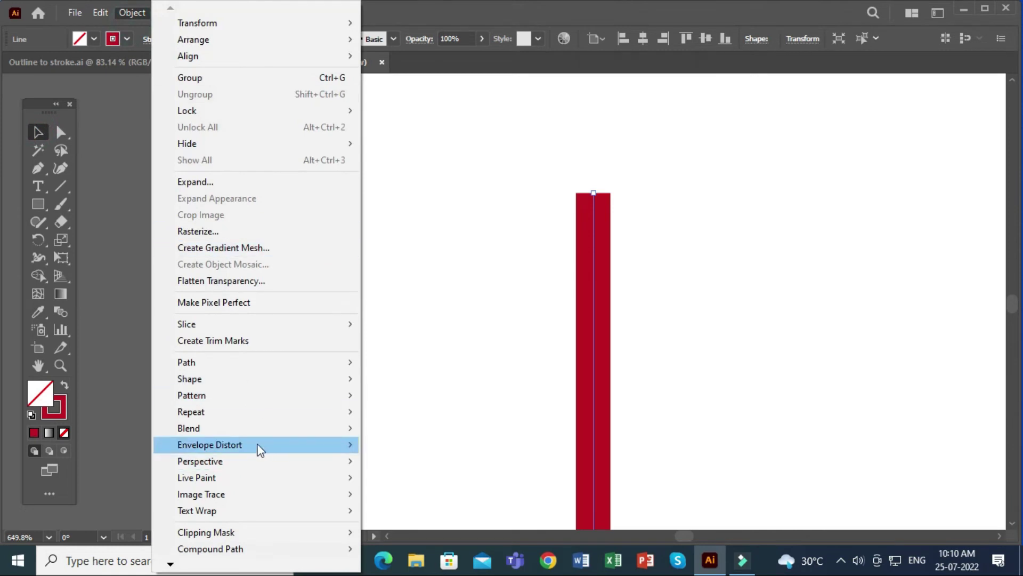
pyautogui.moveTo(186, 363)
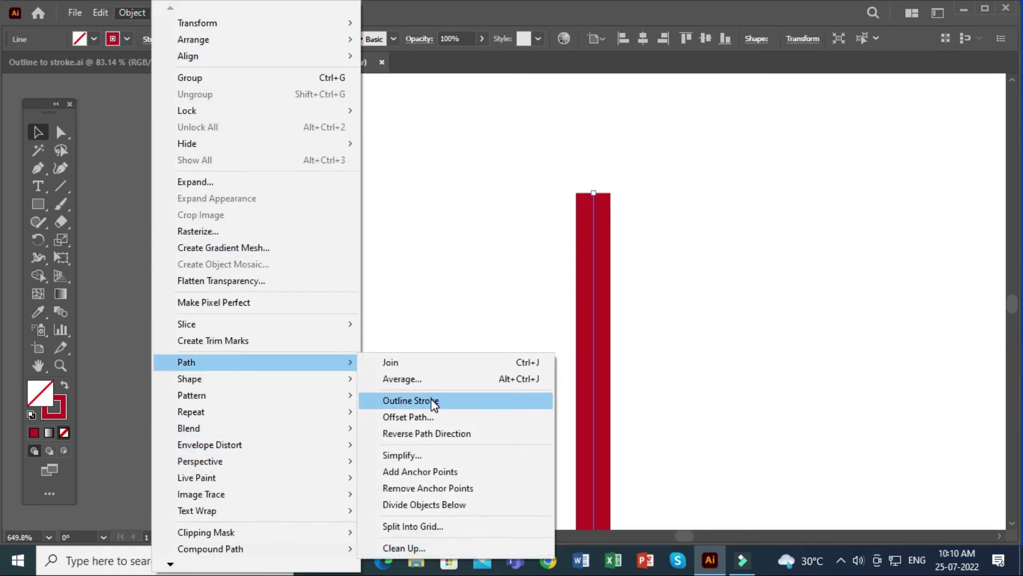
pyautogui.click(433, 404)
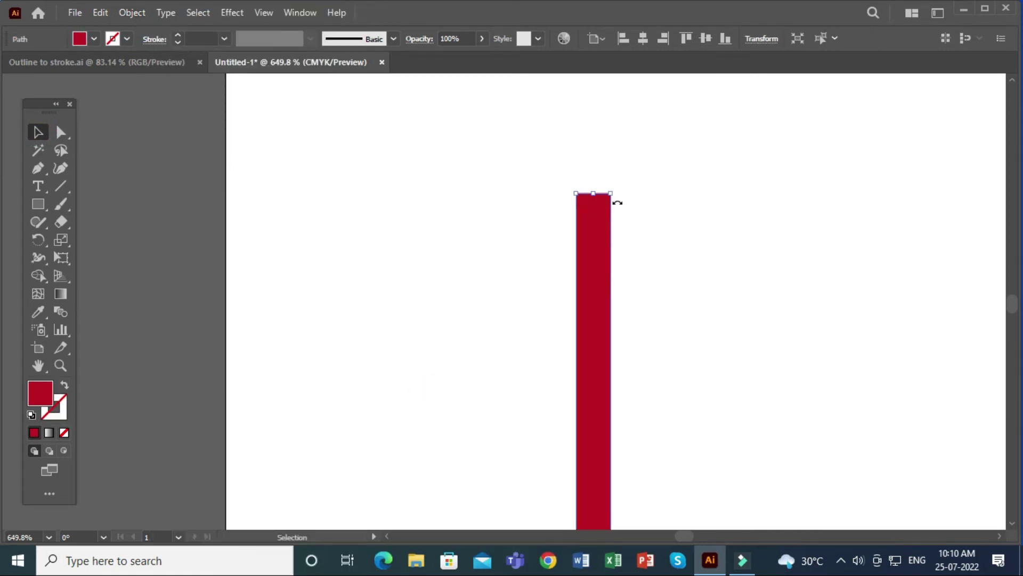
# Reselect the red bar and zoom in closely on its top end.
pyautogui.press('a')
pyautogui.hotkey('ctrl', '-')
pyautogui.hotkey('ctrl', '-')
pyautogui.hotkey('ctrl', '-')
pyautogui.hotkey('ctrl', '-')
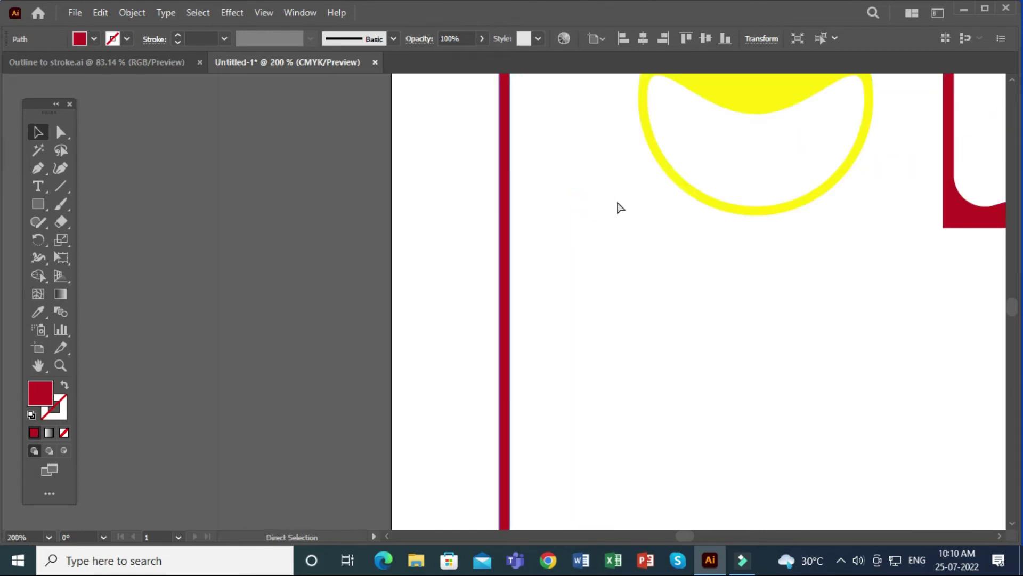
pyautogui.hotkey('ctrl', '-')
pyautogui.press('v')
pyautogui.click(528, 223)
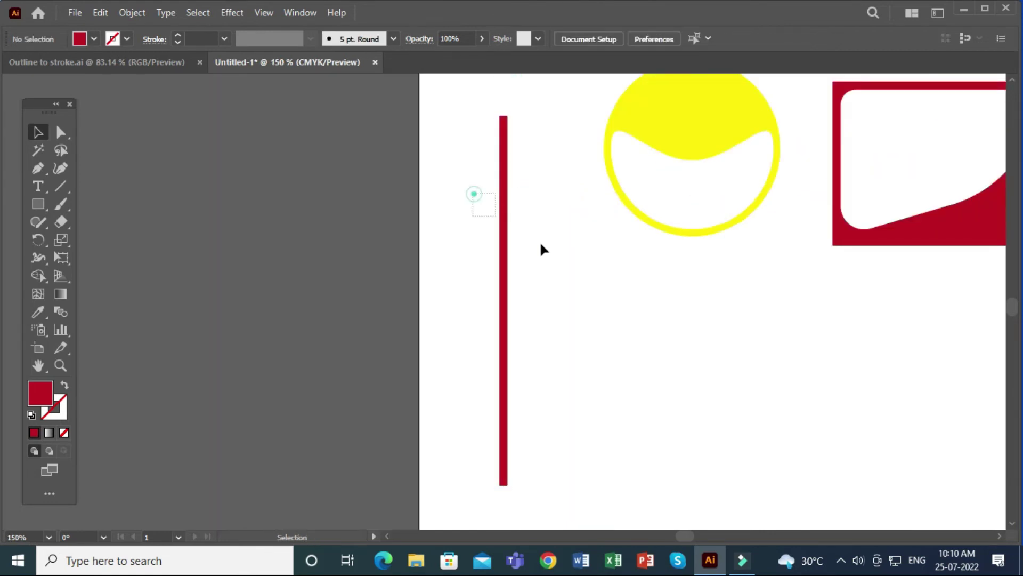
pyautogui.click(503, 234)
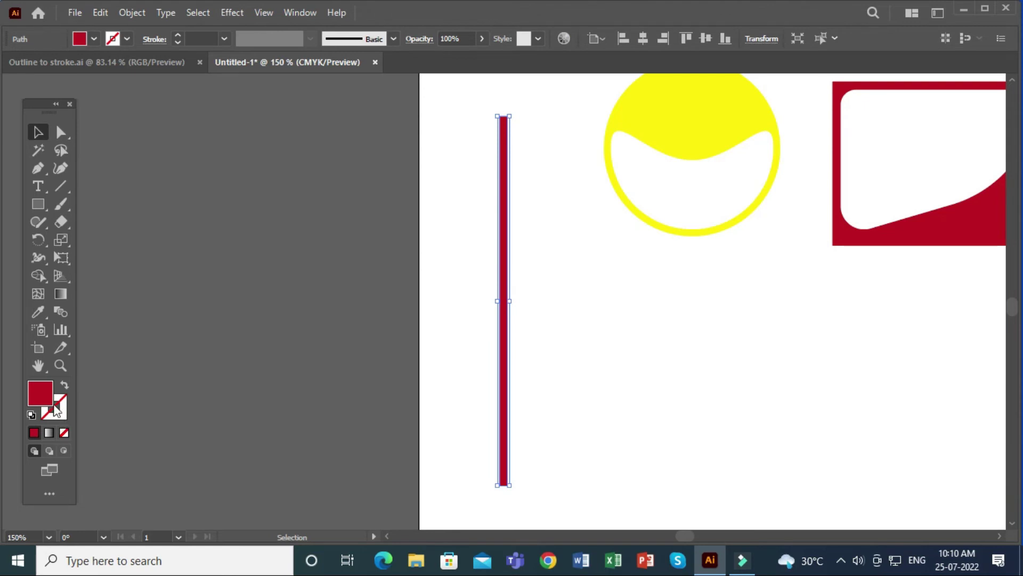
pyautogui.press('z')
pyautogui.click(482, 121)
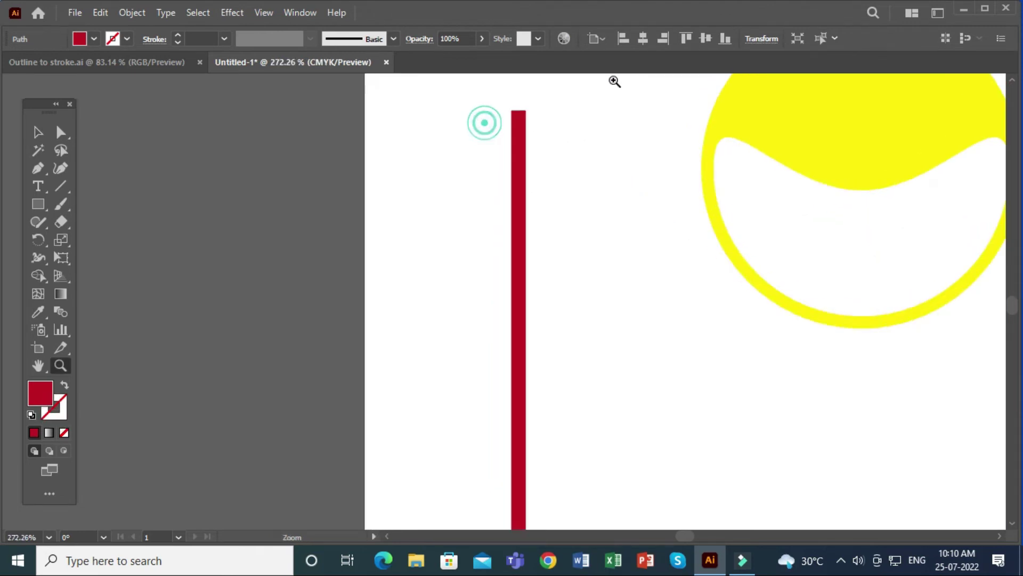
pyautogui.click(450, 165)
pyautogui.click(601, 158)
pyautogui.moveTo(781, 127)
pyautogui.mouseDown()
pyautogui.moveTo(450, 407)
pyautogui.moveTo(608, 389)
pyautogui.moveTo(561, 325)
pyautogui.moveTo(698, 318)
pyautogui.moveTo(659, 386)
pyautogui.mouseUp()
# Round the bar's top-right corner strongly and its top-left corner slightly.
pyautogui.click(61, 132)
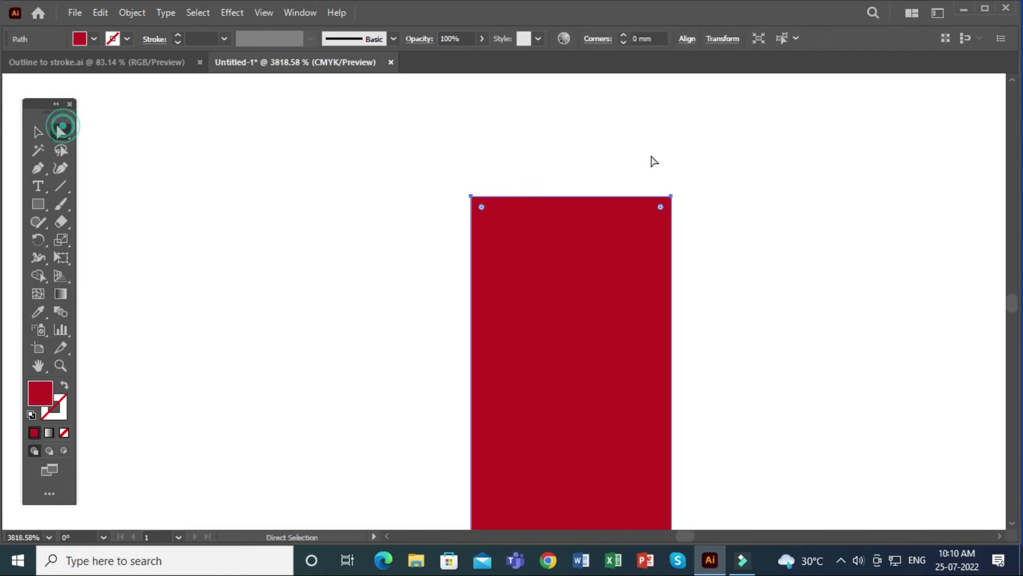
pyautogui.click(671, 197)
pyautogui.moveTo(661, 208); pyautogui.dragTo(589, 335)
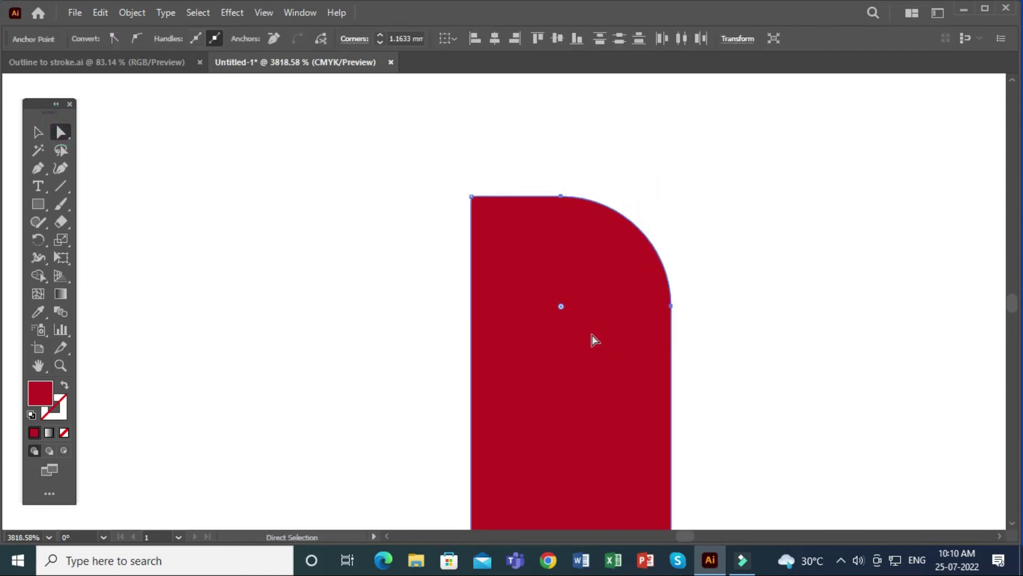
pyautogui.click(471, 199)
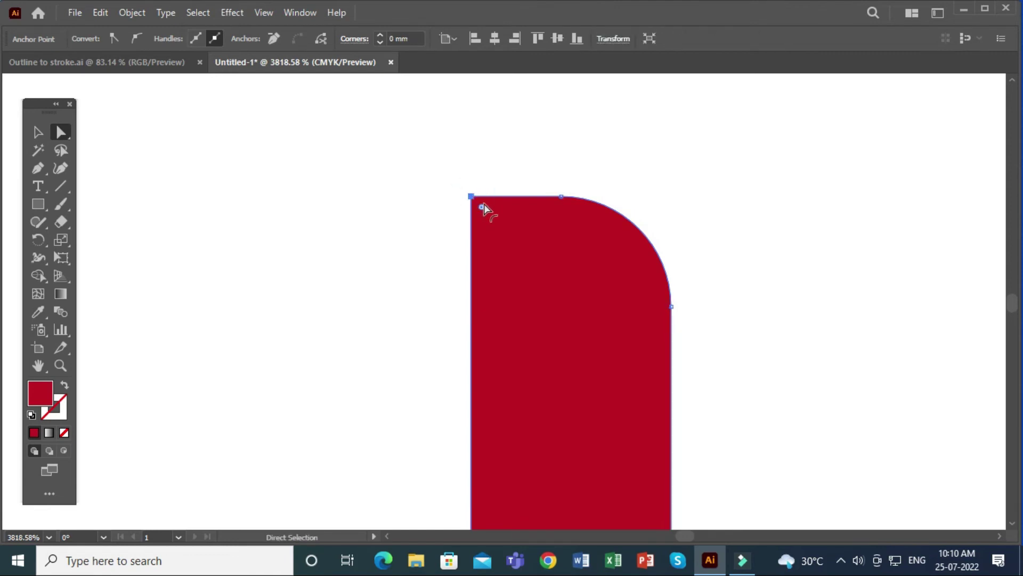
pyautogui.moveTo(481, 206); pyautogui.dragTo(500, 258)
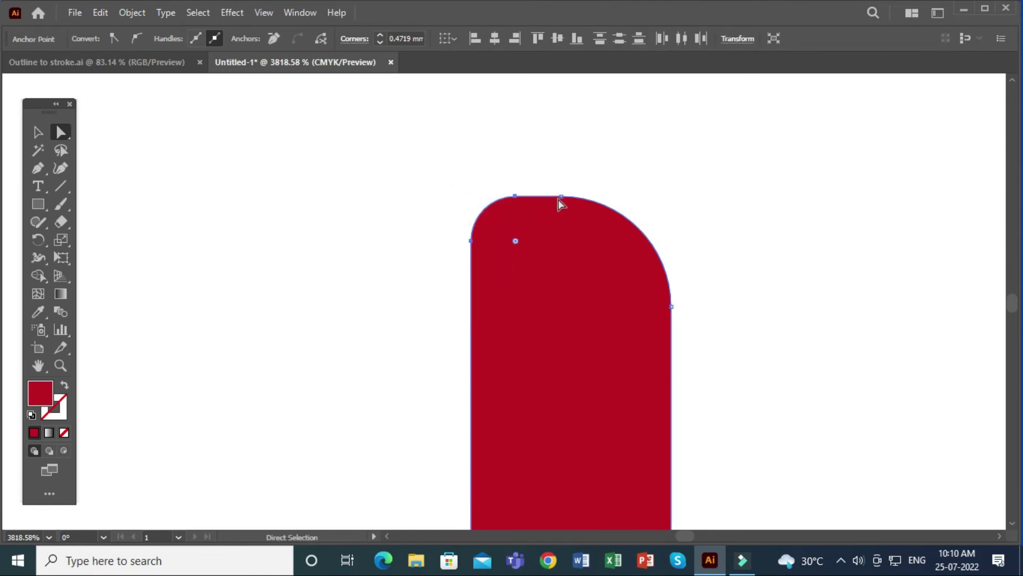
# Drag the bar's bottom-right corner outward so the base flares to the right.
pyautogui.moveTo(767, 431)
pyautogui.mouseDown()
pyautogui.moveTo(773, 169)
pyautogui.moveTo(720, 292)
pyautogui.mouseUp()
pyautogui.moveTo(715, 420); pyautogui.dragTo(735, 112)
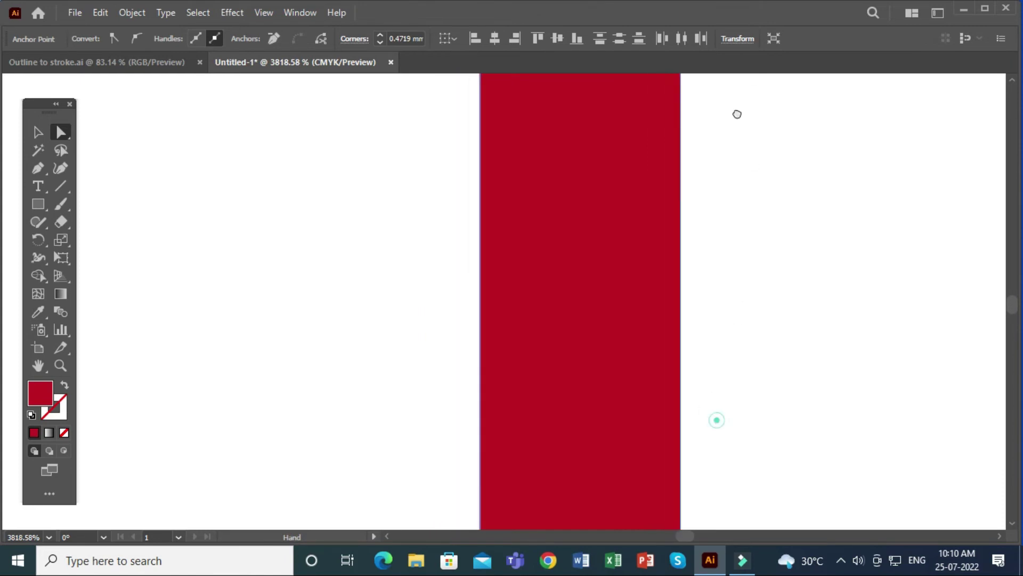
pyautogui.moveTo(723, 450); pyautogui.dragTo(713, 234)
pyautogui.moveTo(756, 469); pyautogui.dragTo(779, 478)
pyautogui.moveTo(766, 429); pyautogui.dragTo(773, 119)
pyautogui.moveTo(678, 437); pyautogui.dragTo(728, 445)
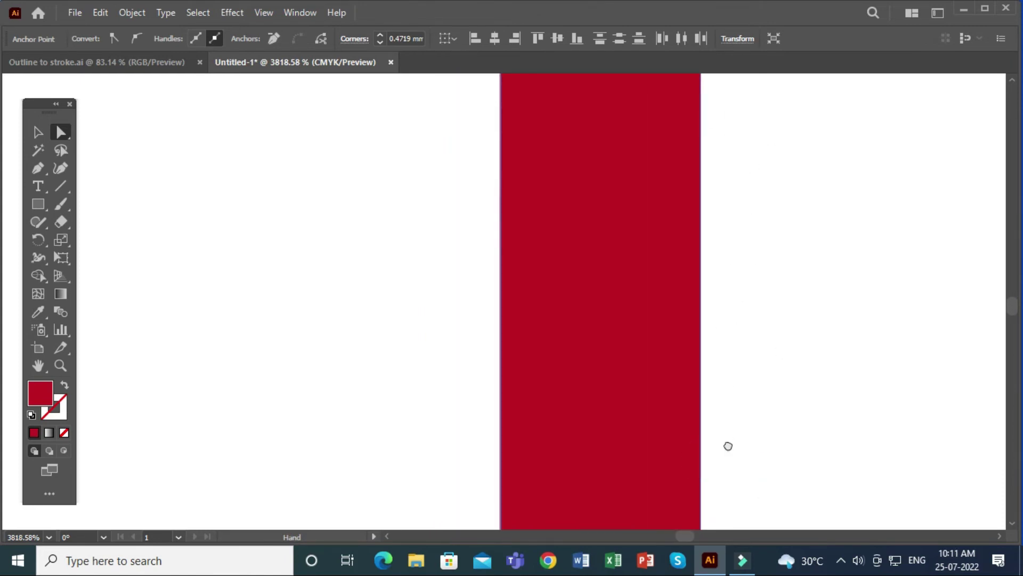
pyautogui.moveTo(747, 482); pyautogui.dragTo(729, 131)
pyautogui.moveTo(719, 449); pyautogui.dragTo(733, 244)
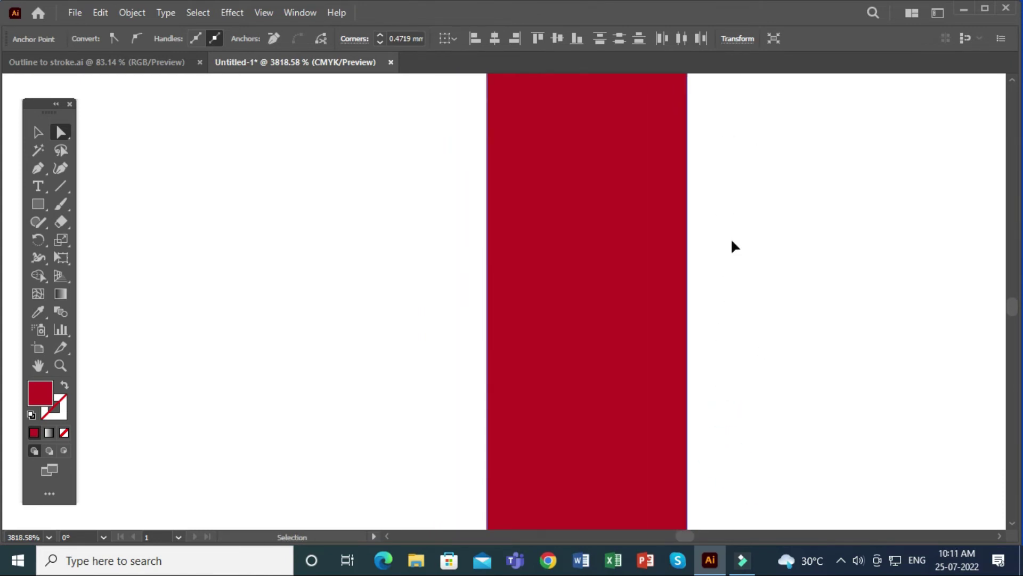
pyautogui.hotkey('ctrl', '-')
pyautogui.hotkey('ctrl', '-')
pyautogui.hotkey('ctrl', '-')
pyautogui.moveTo(694, 433)
pyautogui.mouseDown()
pyautogui.moveTo(695, 336)
pyautogui.moveTo(628, 222)
pyautogui.mouseUp()
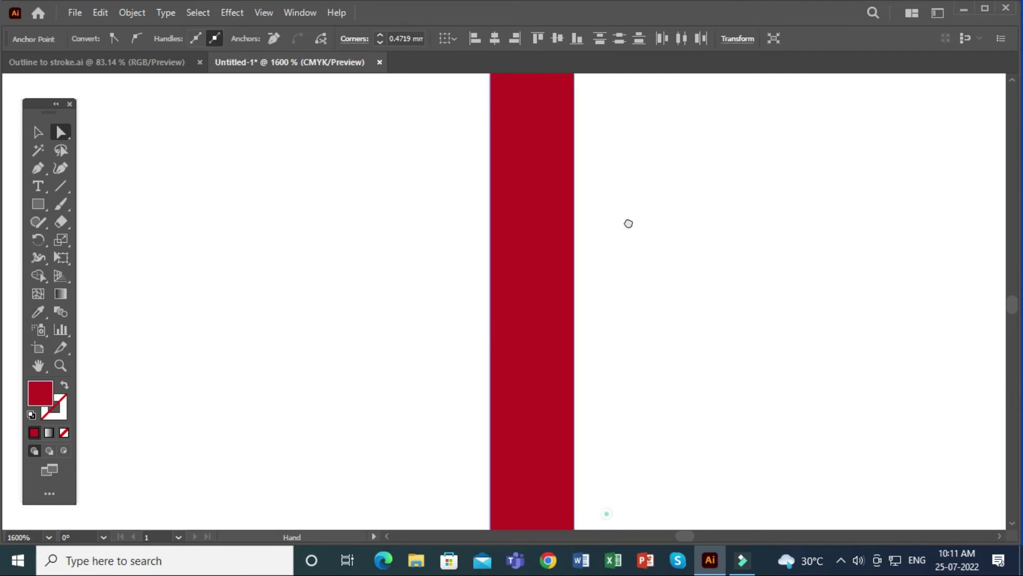
pyautogui.moveTo(653, 366); pyautogui.dragTo(618, 116)
pyautogui.moveTo(646, 437); pyautogui.dragTo(672, 78)
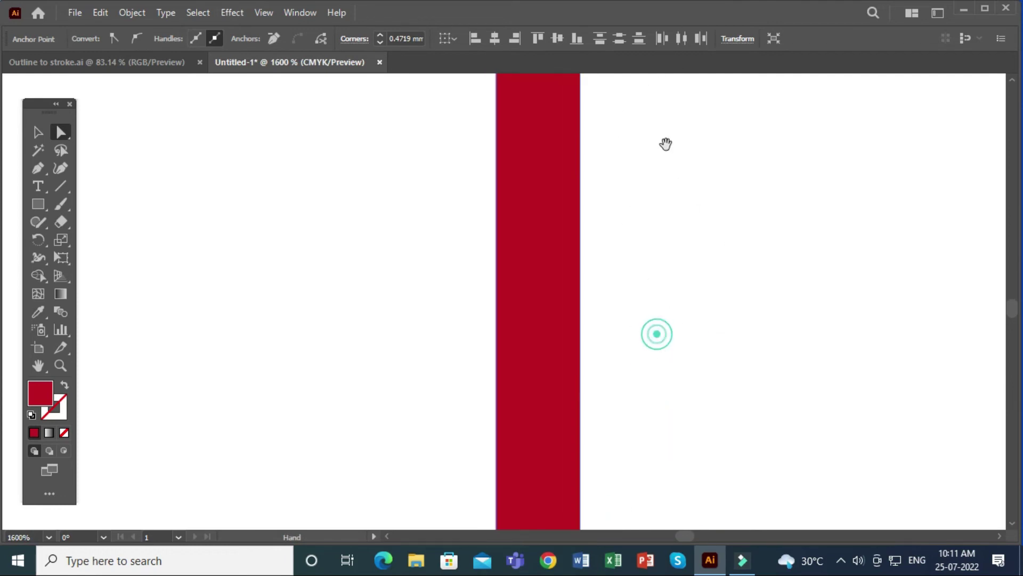
pyautogui.moveTo(655, 334)
pyautogui.mouseDown()
pyautogui.moveTo(670, 368)
pyautogui.moveTo(649, 343)
pyautogui.mouseUp()
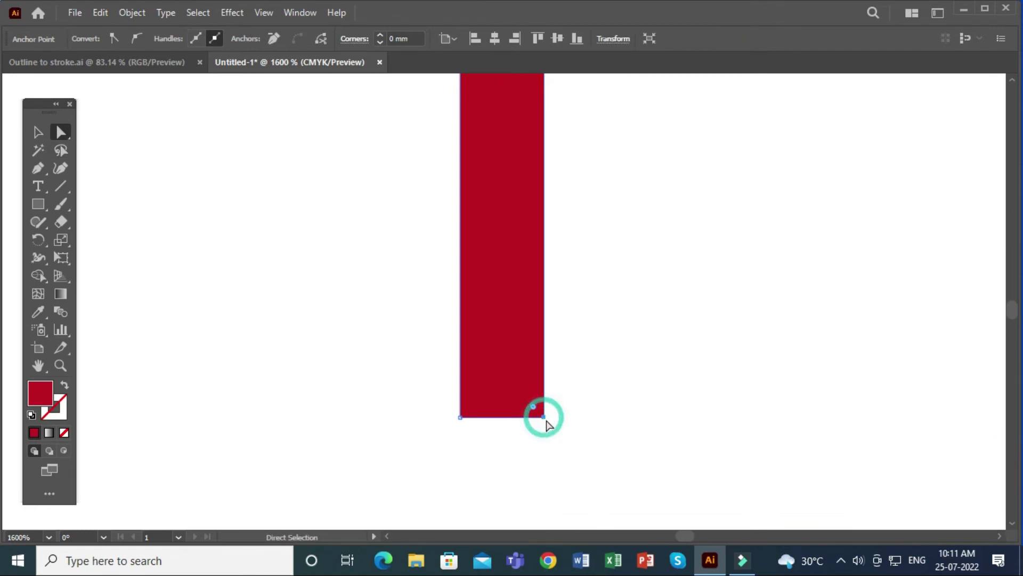
pyautogui.moveTo(544, 417)
pyautogui.mouseDown()
pyautogui.moveTo(778, 438)
pyautogui.moveTo(591, 186)
pyautogui.mouseUp()
# Zoom out to show the circle, frame and red bar together.
pyautogui.click(38, 132)
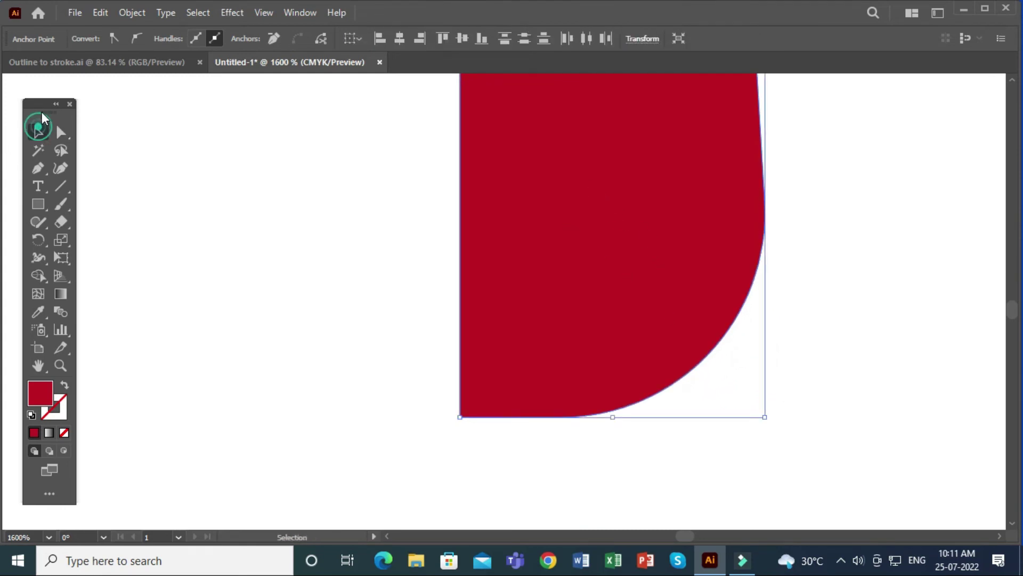
pyautogui.hotkey('ctrl', '-')
pyautogui.hotkey('ctrl', '-')
pyautogui.hotkey('ctrl', '-')
pyautogui.hotkey('ctrl', '-')
pyautogui.hotkey('ctrl', '-')
pyautogui.hotkey('ctrl', '-')
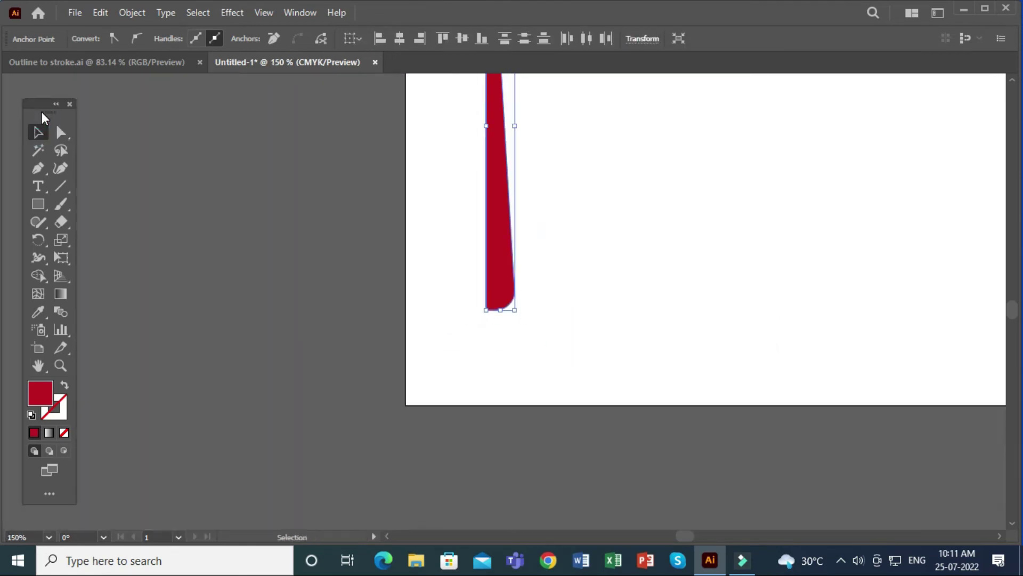
pyautogui.hotkey('ctrl', '-')
pyautogui.moveTo(658, 247); pyautogui.dragTo(538, 452)
pyautogui.moveTo(477, 440); pyautogui.dragTo(466, 391)
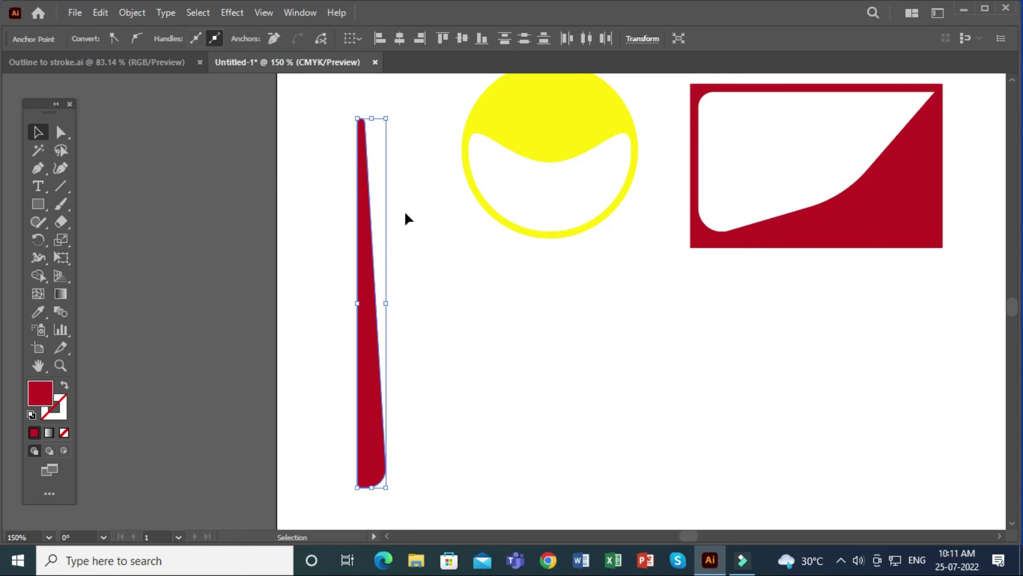
# Apply Object > Path > Outline Stroke to the bar, then switch to Outline to stroke.ai.
pyautogui.click(132, 13)
pyautogui.moveTo(187, 363)
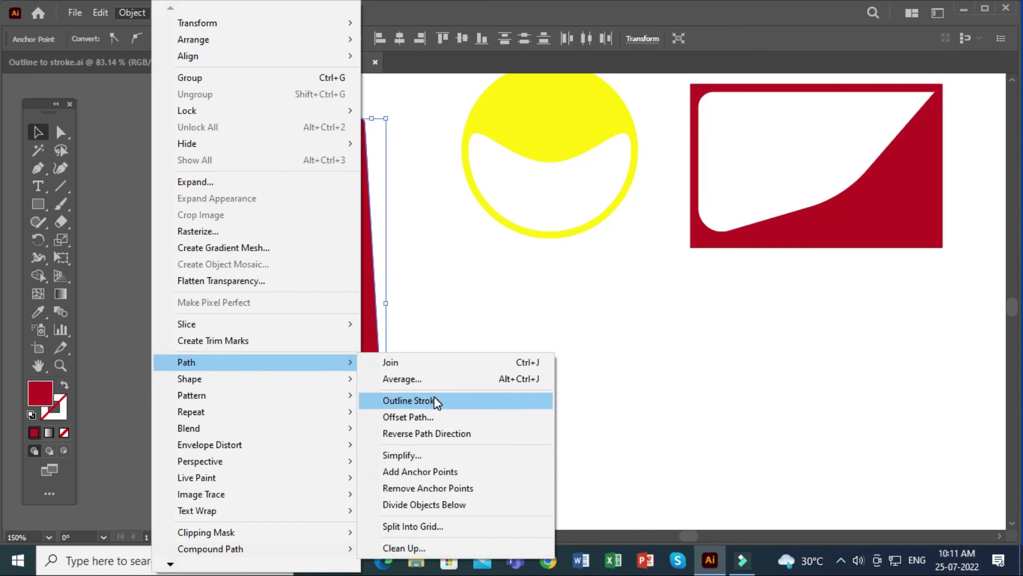
pyautogui.click(437, 397)
pyautogui.click(667, 381)
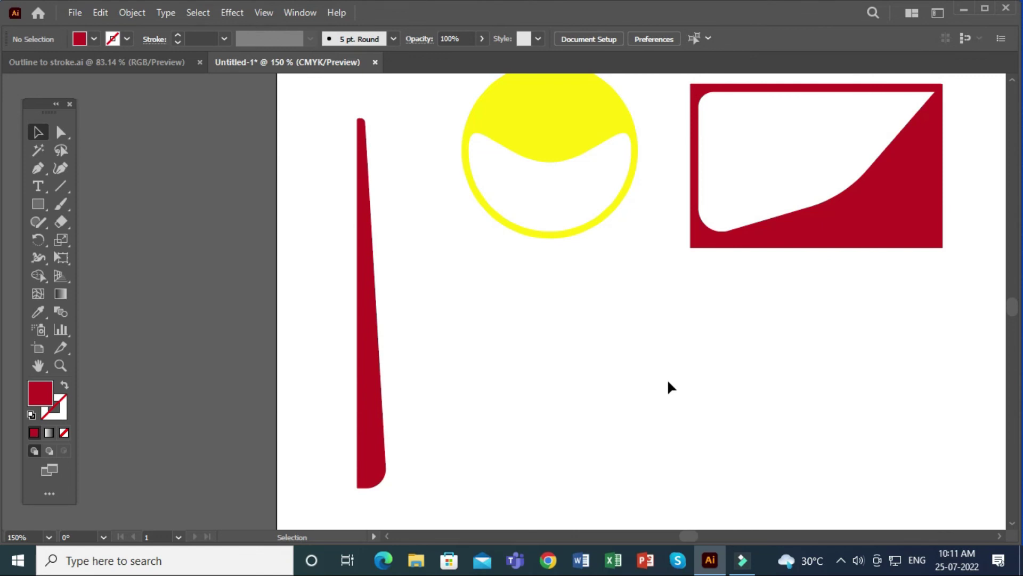
pyautogui.moveTo(704, 347); pyautogui.dragTo(644, 416)
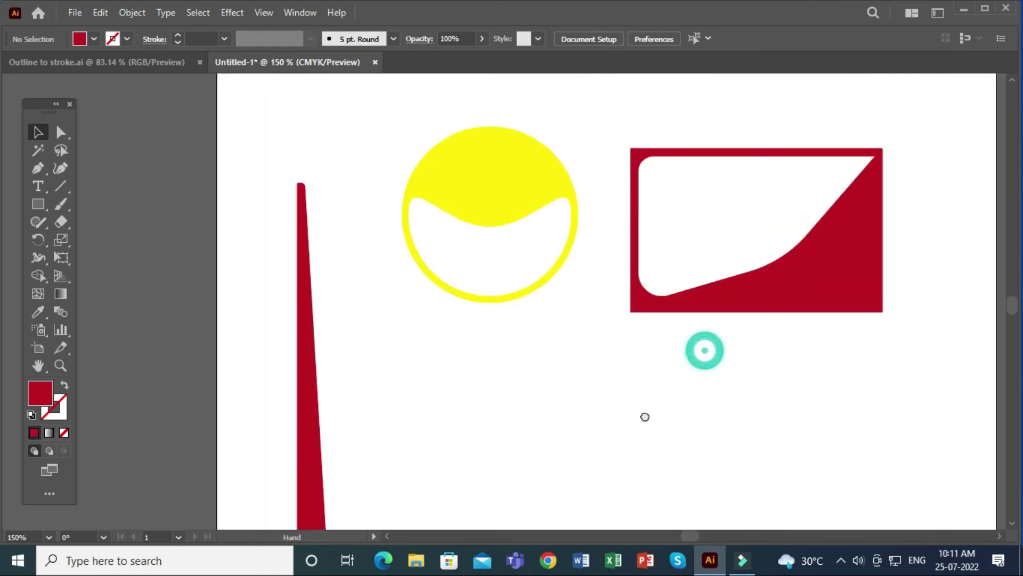
pyautogui.click(142, 63)
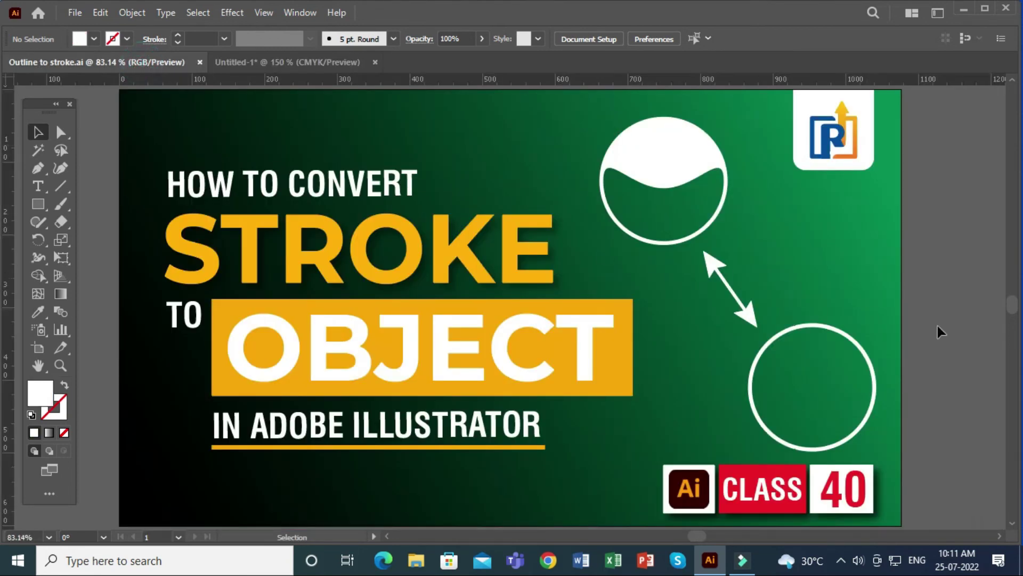